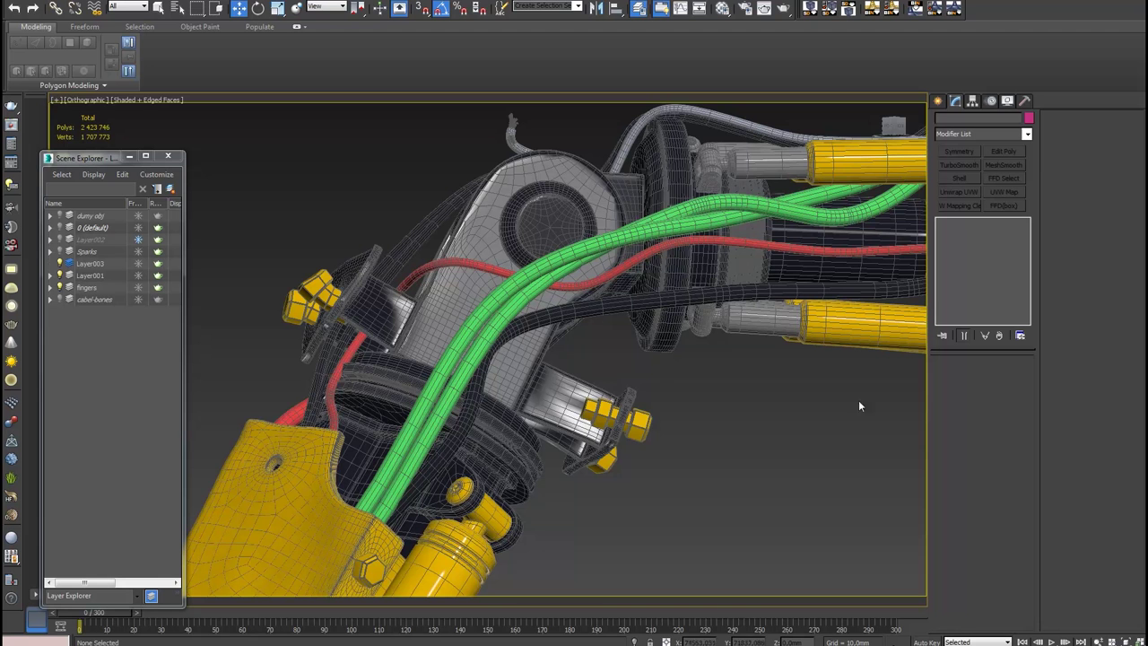
Isolate the green cable with Alt+Q and bring up the Shapes creation category
{"action": "left_click", "coordinate": [484, 339]}
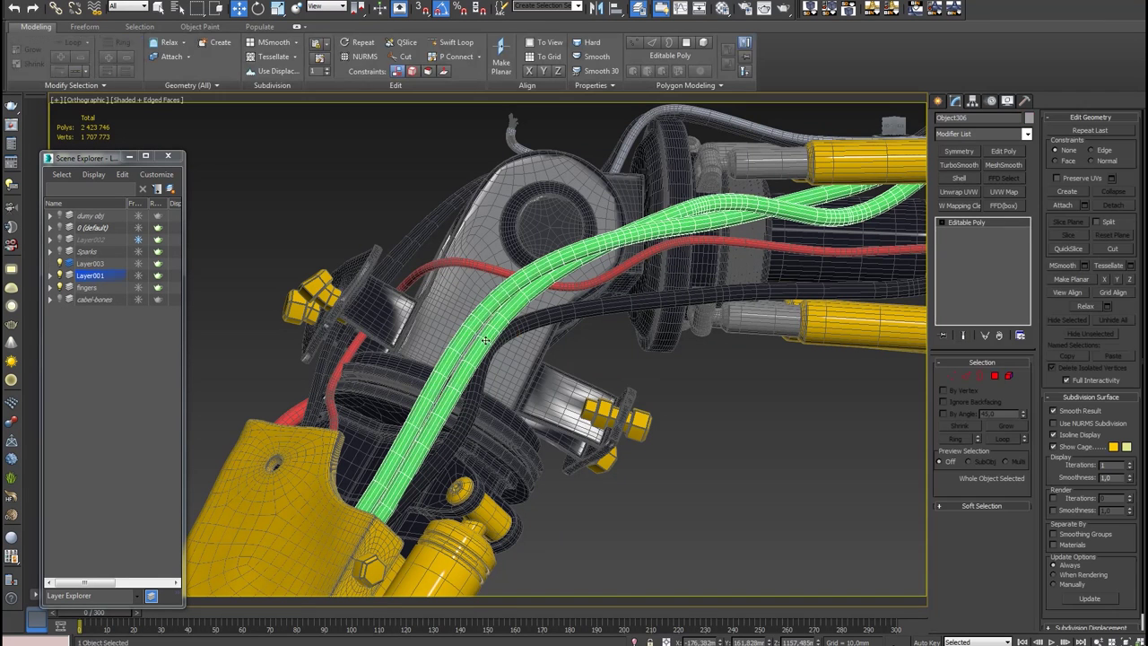
{"action": "key", "text": "alt+q"}
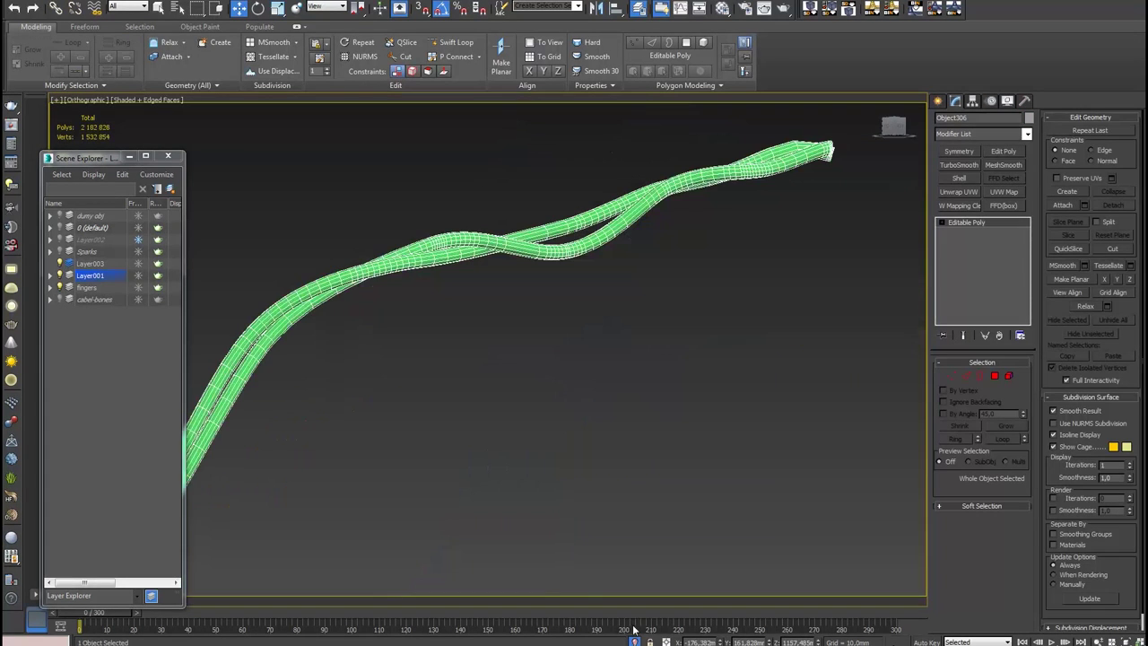
{"action": "left_click", "coordinate": [943, 101]}
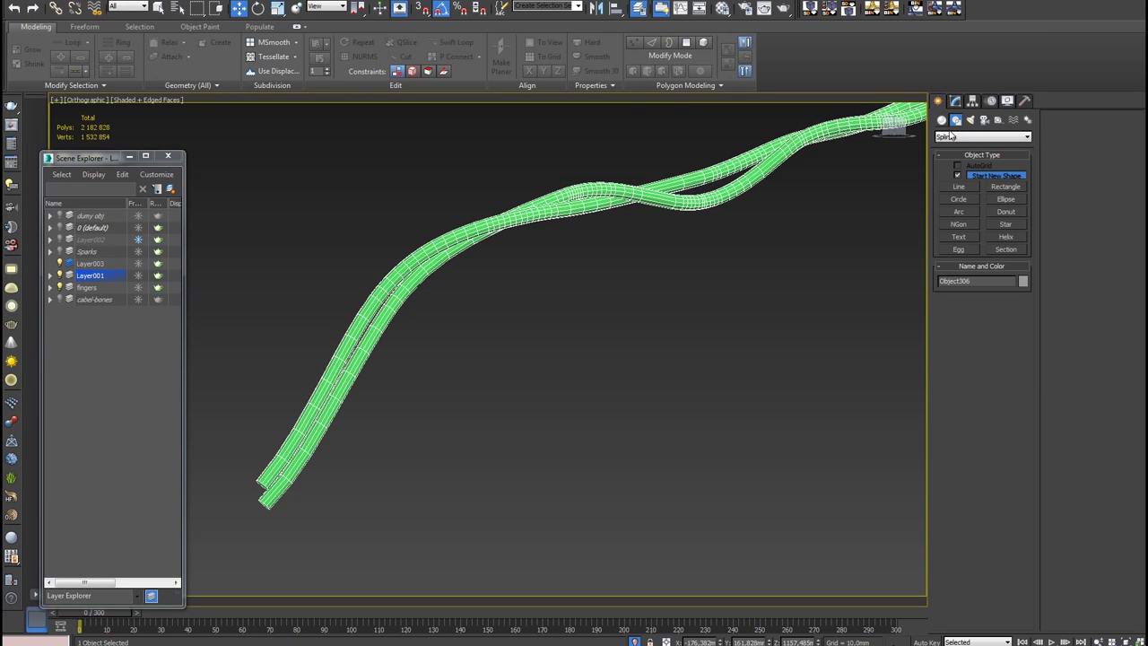
Trace a new line spline, Line084, along the green cable using 3D Snap
{"action": "left_click", "coordinate": [958, 186]}
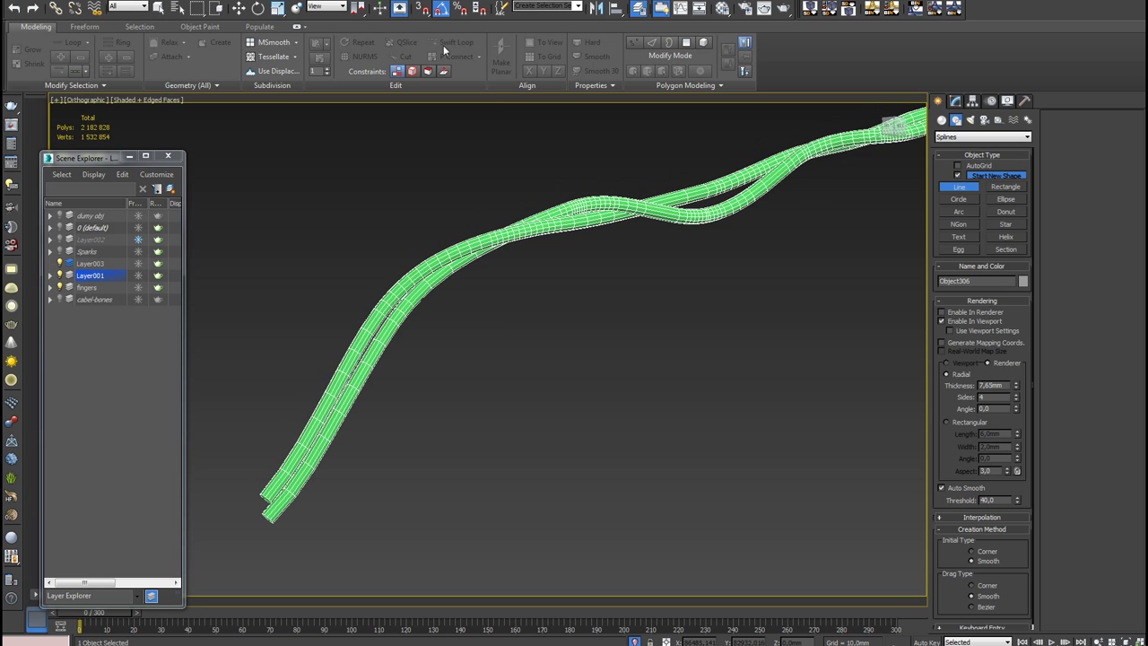
{"action": "left_click", "coordinate": [421, 9]}
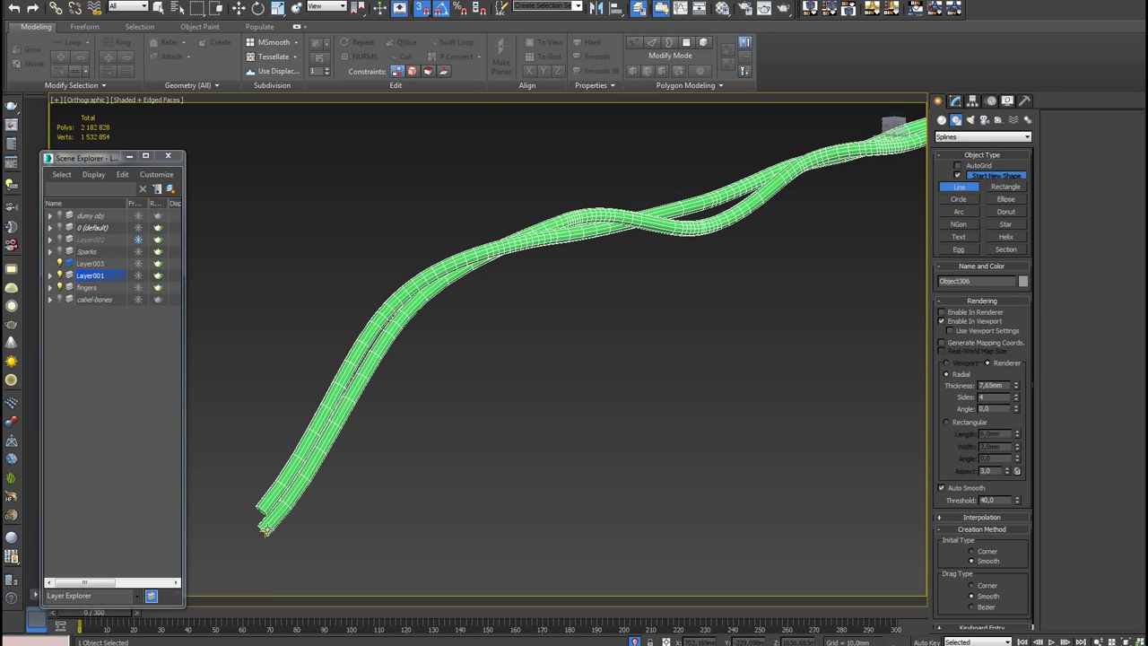
{"action": "left_click", "coordinate": [266, 529]}
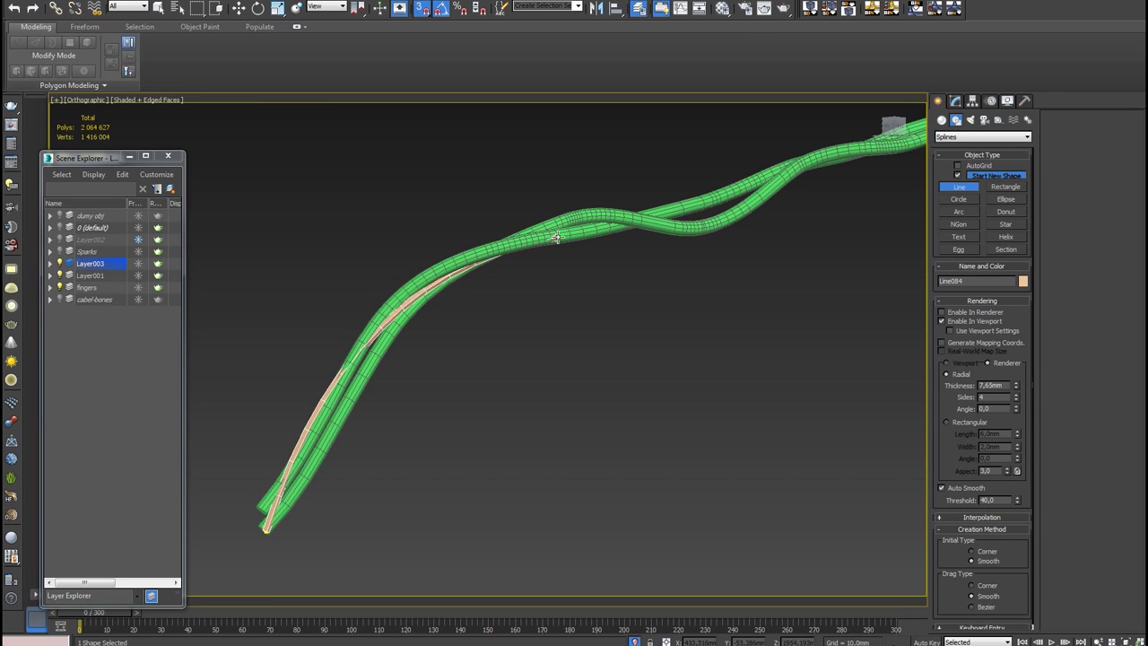
{"action": "middle_click_drag", "start_coordinate": [556, 236], "coordinate": [541, 242], "text": "alt"}
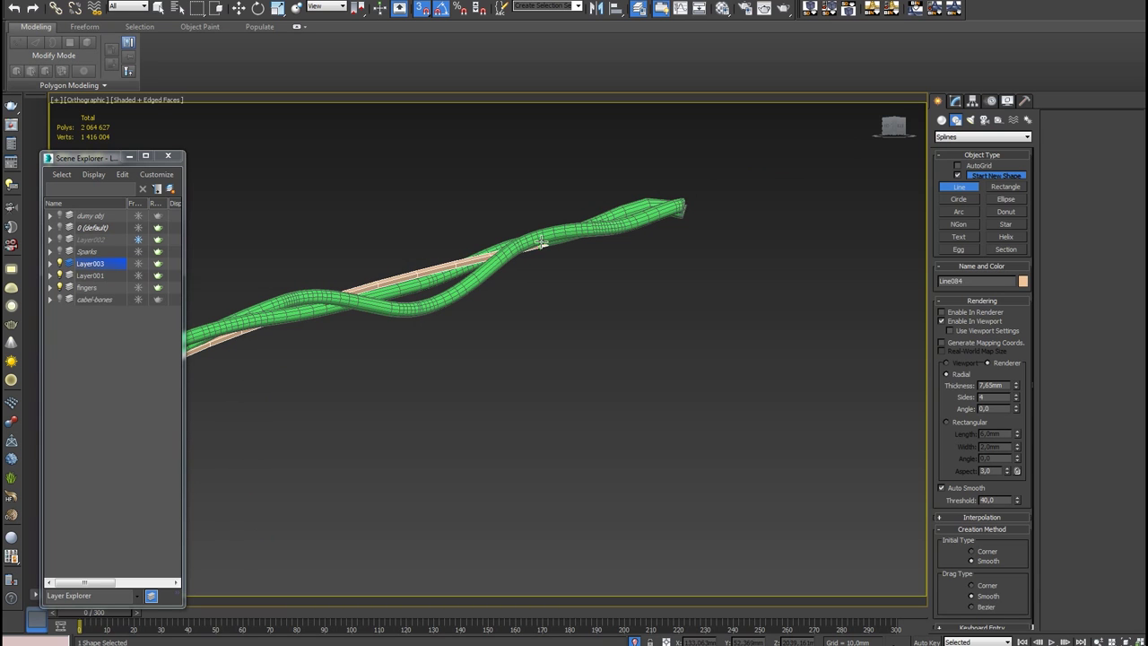
{"action": "right_click", "coordinate": [686, 210]}
{"action": "right_click", "coordinate": [686, 210]}
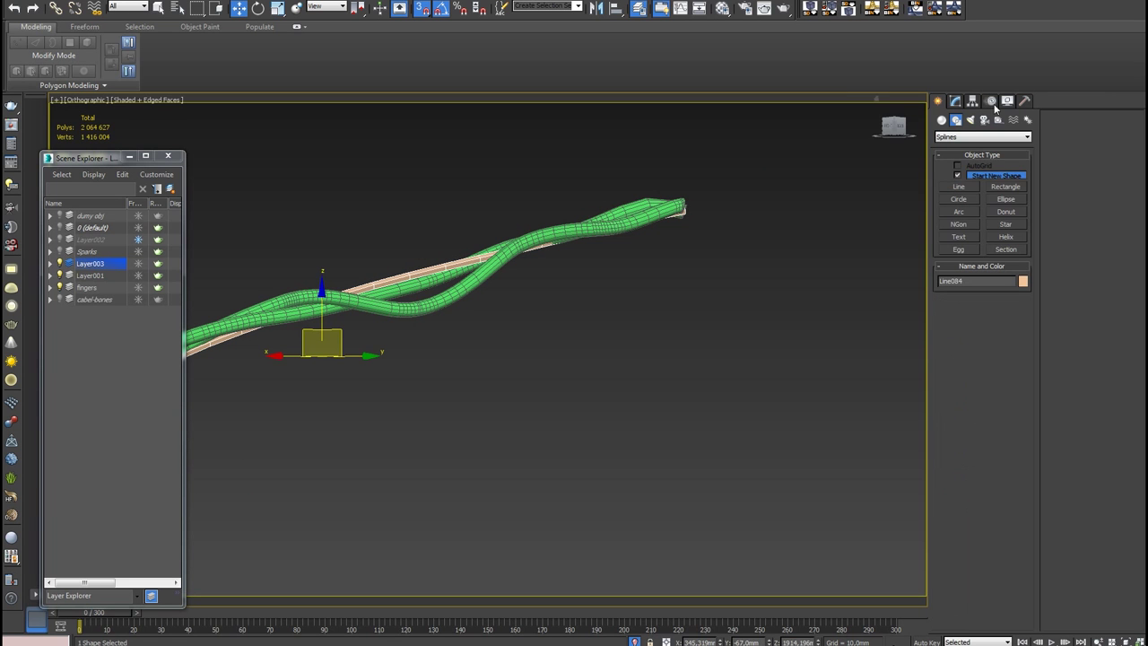
{"action": "left_click", "coordinate": [956, 101]}
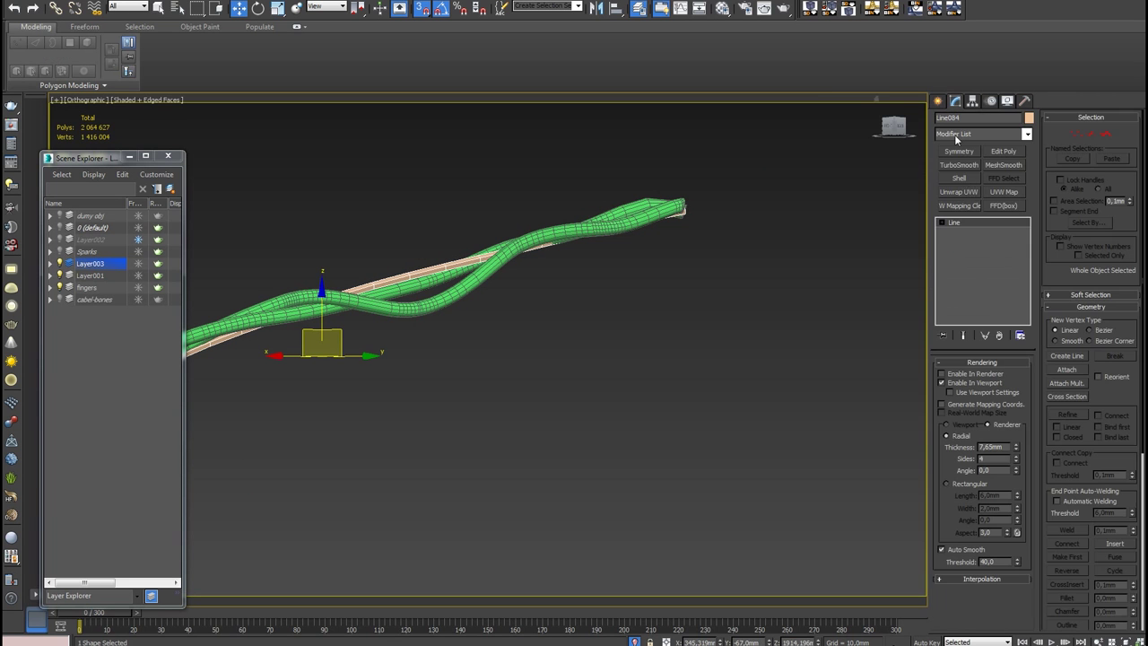
Turn off Line084's viewport rendering and view it framed in wireframe at Vertex level
{"action": "left_click", "coordinate": [955, 385]}
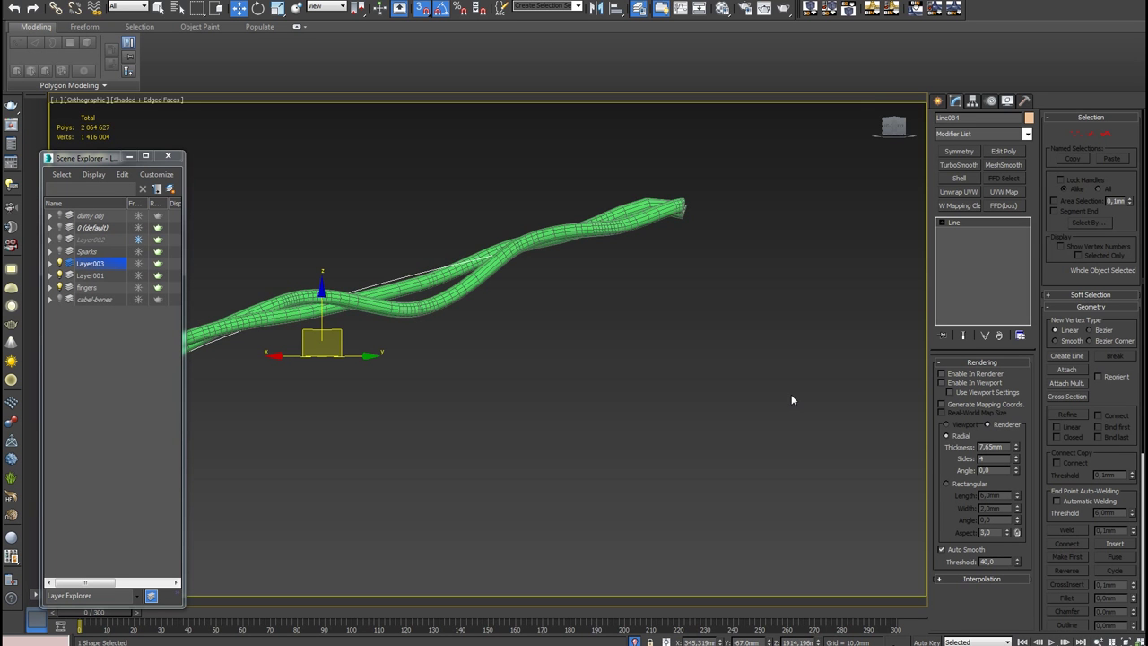
{"action": "key", "text": "F3"}
{"action": "key", "text": "z"}
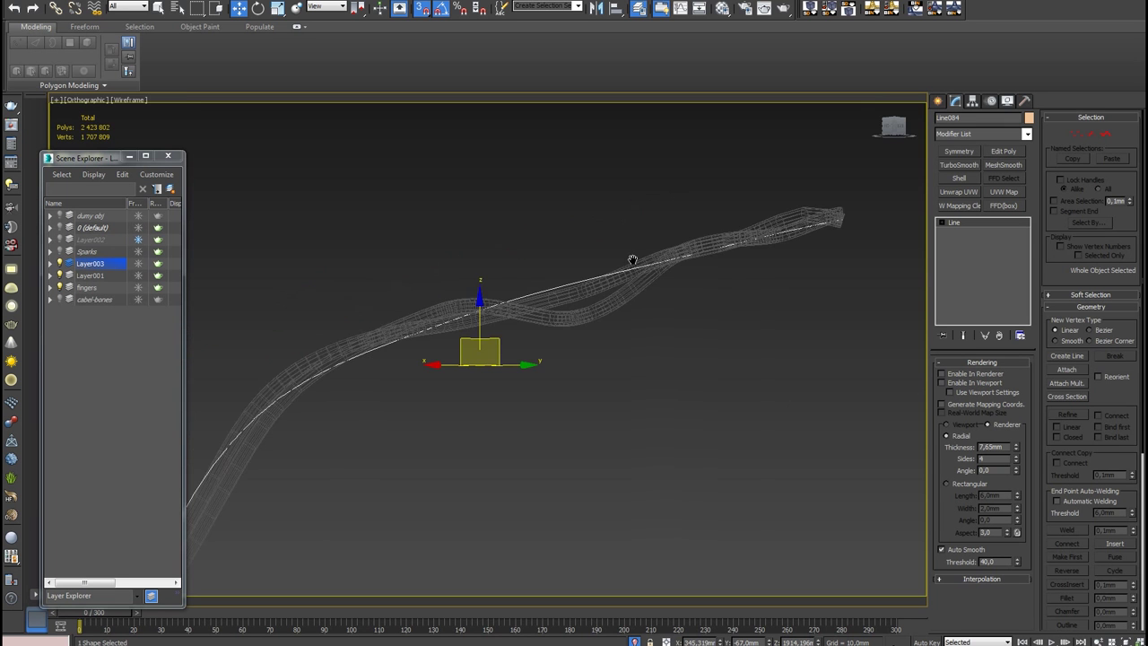
{"action": "mouse_move", "coordinate": [633, 267]}
{"action": "middle_mouse_down", "text": "alt"}
{"action": "mouse_move", "coordinate": [779, 207]}
{"action": "mouse_move", "coordinate": [660, 217]}
{"action": "mouse_move", "coordinate": [721, 356]}
{"action": "mouse_move", "coordinate": [705, 282]}
{"action": "middle_mouse_up", "text": "alt"}
{"action": "key", "text": "1"}
Select Line084's end and middle vertices, undoing one change to the left part
{"action": "left_click", "coordinate": [712, 240]}
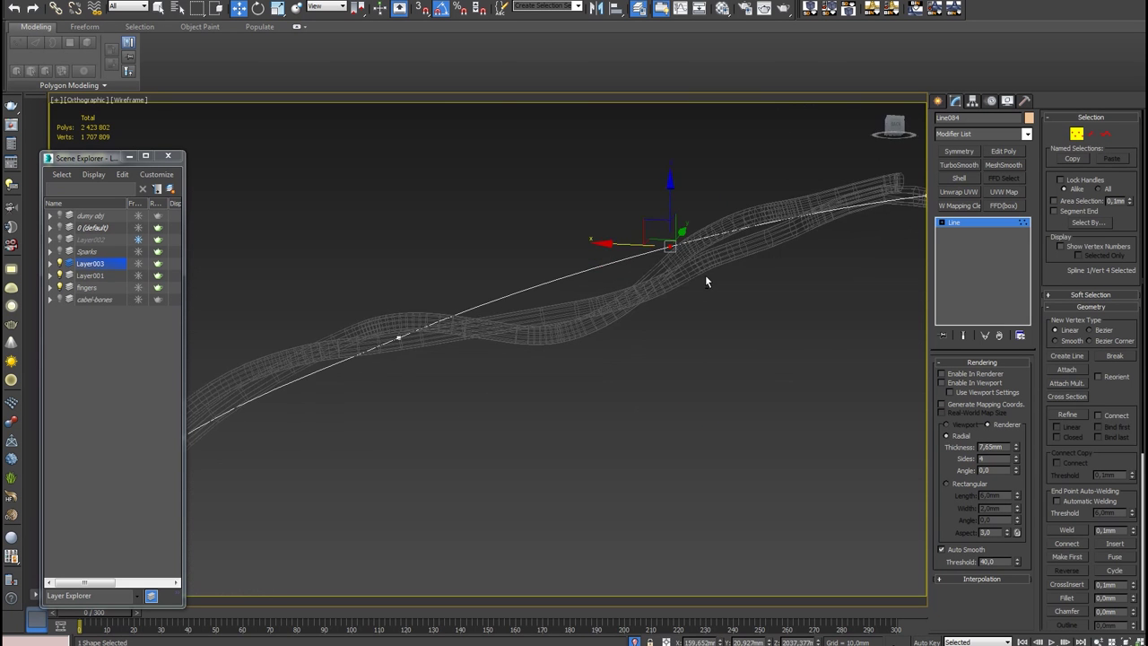
{"action": "mouse_move", "coordinate": [673, 200]}
{"action": "middle_mouse_down", "text": "alt"}
{"action": "mouse_move", "coordinate": [671, 246]}
{"action": "mouse_move", "coordinate": [494, 172]}
{"action": "middle_mouse_up", "text": "alt"}
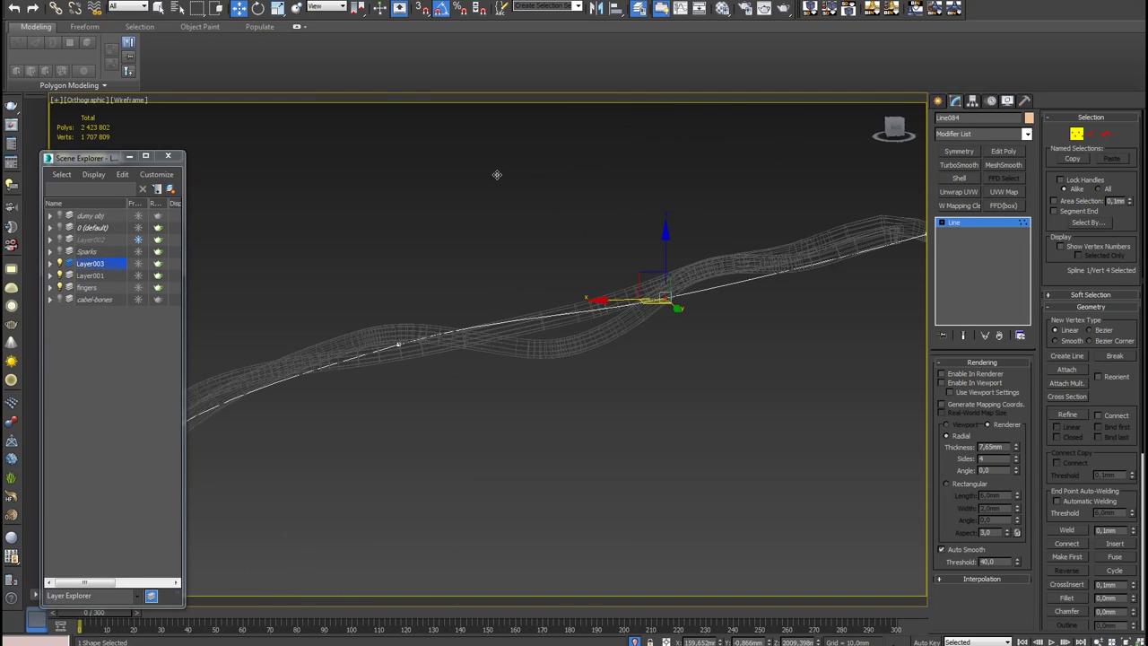
{"action": "middle_click_drag", "start_coordinate": [770, 231], "coordinate": [690, 255]}
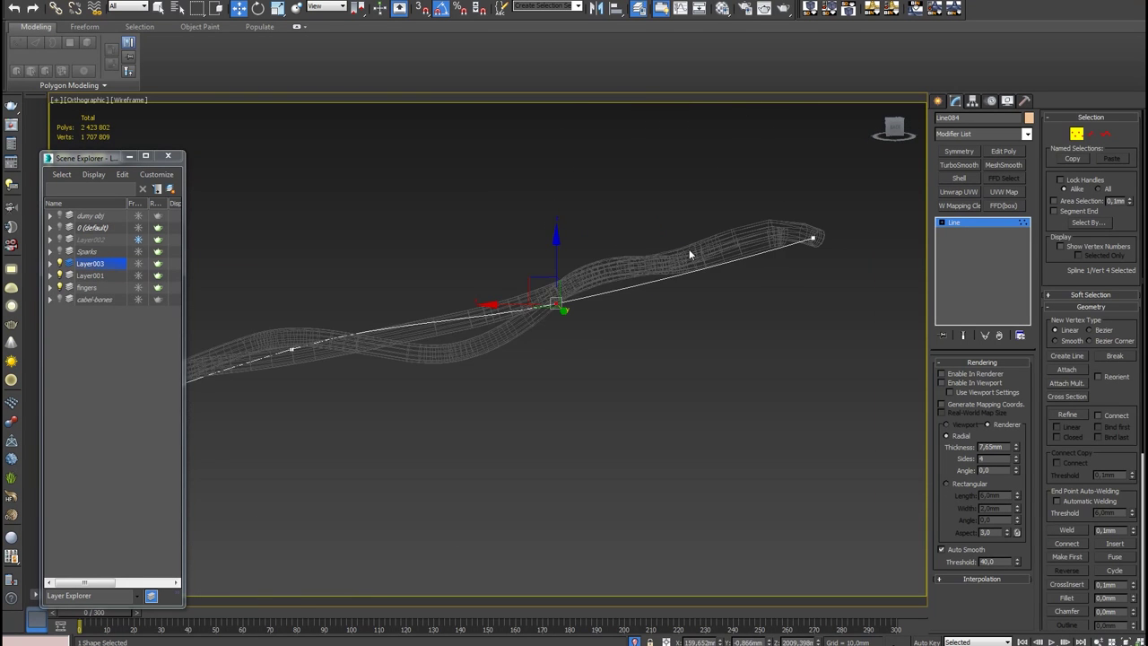
{"action": "left_click", "coordinate": [812, 236]}
{"action": "left_click", "coordinate": [566, 269]}
{"action": "left_click", "coordinate": [556, 305]}
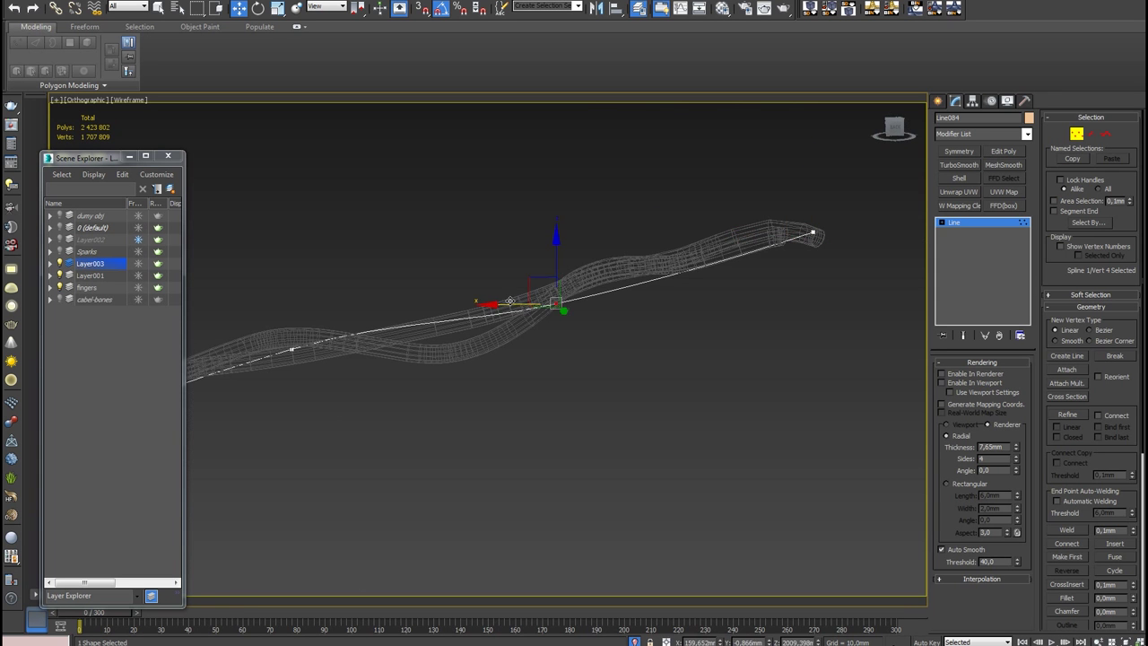
{"action": "key", "text": "ctrl+z"}
{"action": "key", "text": "ctrl+z"}
{"action": "key", "text": "ctrl+z"}
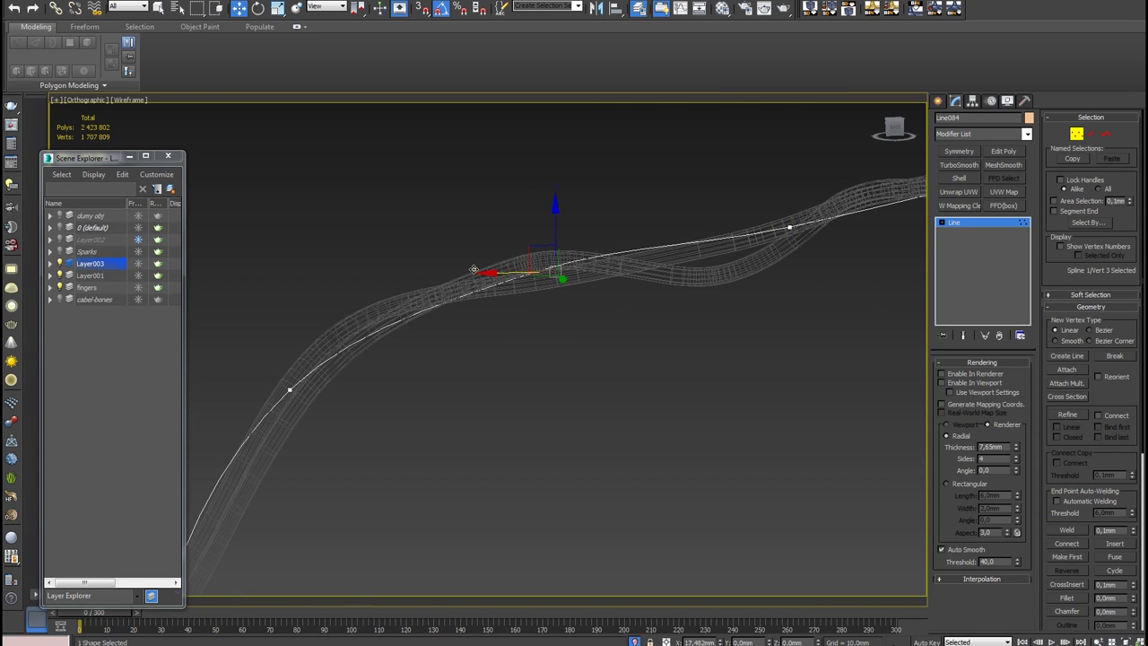
Move the lower and middle vertices onto the cable, then leave Vertex mode
{"action": "middle_click_drag", "start_coordinate": [474, 269], "coordinate": [557, 181]}
{"action": "left_click", "coordinate": [446, 275]}
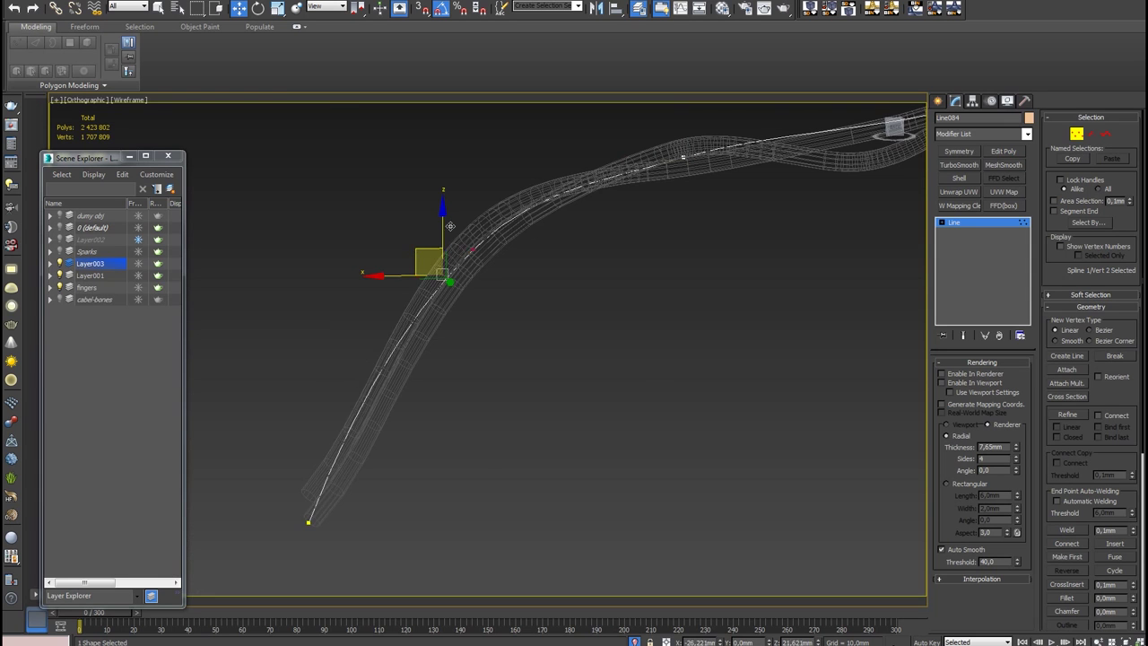
{"action": "left_click", "coordinate": [487, 242]}
{"action": "middle_click_drag", "start_coordinate": [489, 244], "coordinate": [584, 456], "text": "alt"}
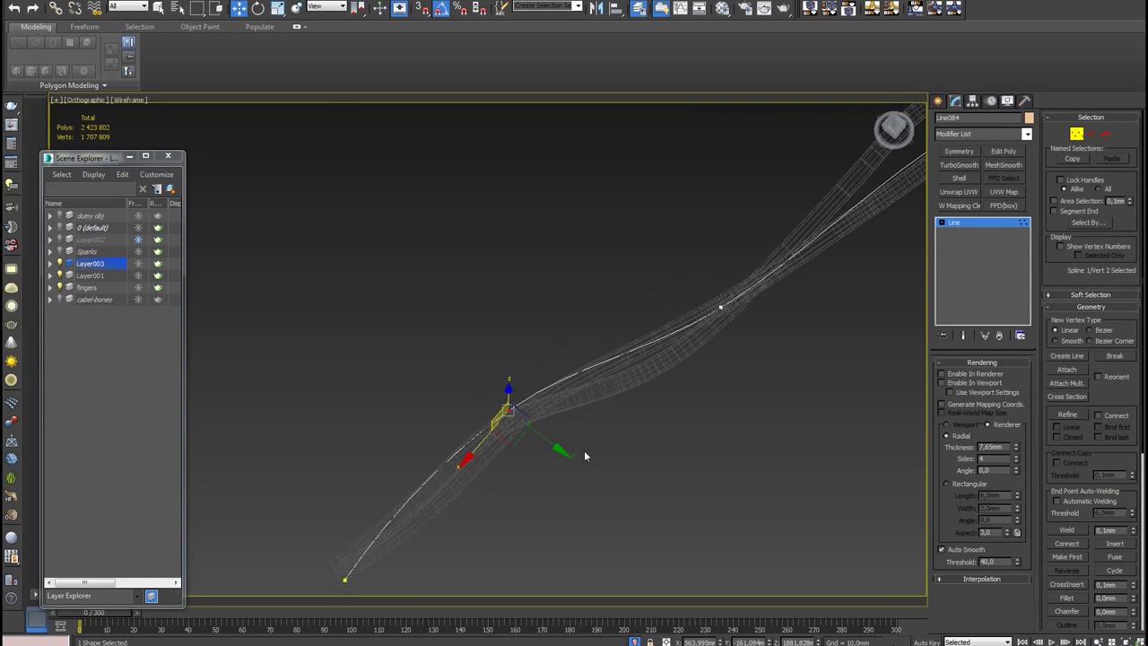
{"action": "left_click_drag", "start_coordinate": [584, 456], "coordinate": [595, 464]}
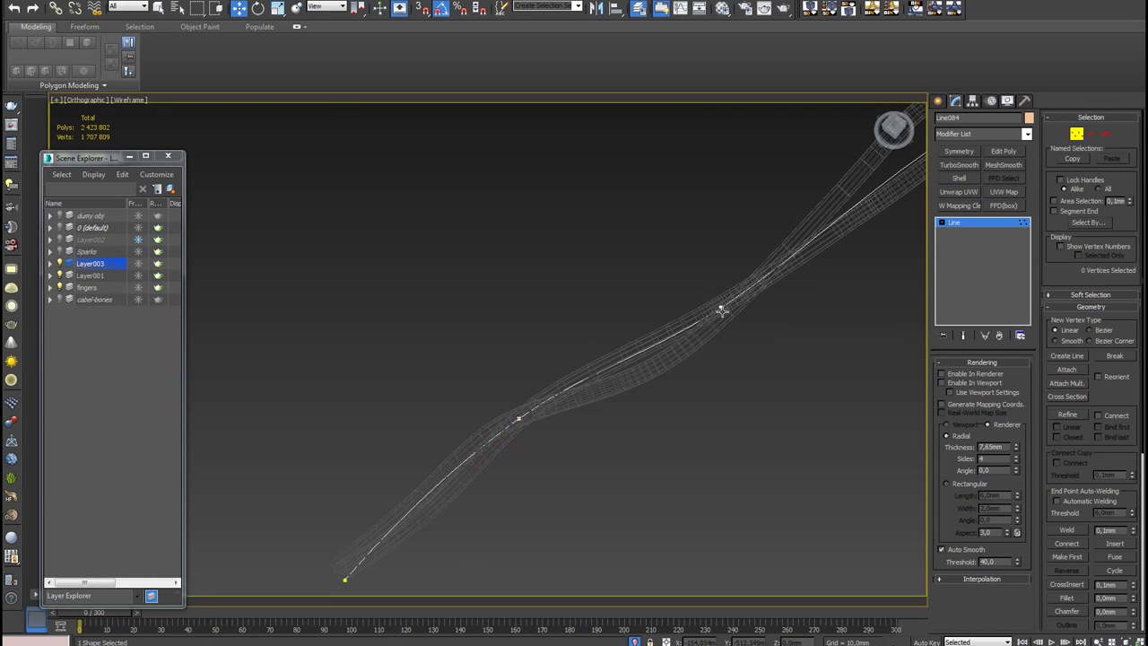
{"action": "mouse_move", "coordinate": [722, 310]}
{"action": "middle_mouse_down", "text": "alt"}
{"action": "mouse_move", "coordinate": [712, 274]}
{"action": "mouse_move", "coordinate": [615, 323]}
{"action": "mouse_move", "coordinate": [549, 302]}
{"action": "middle_mouse_up", "text": "alt"}
{"action": "left_click", "coordinate": [1077, 135]}
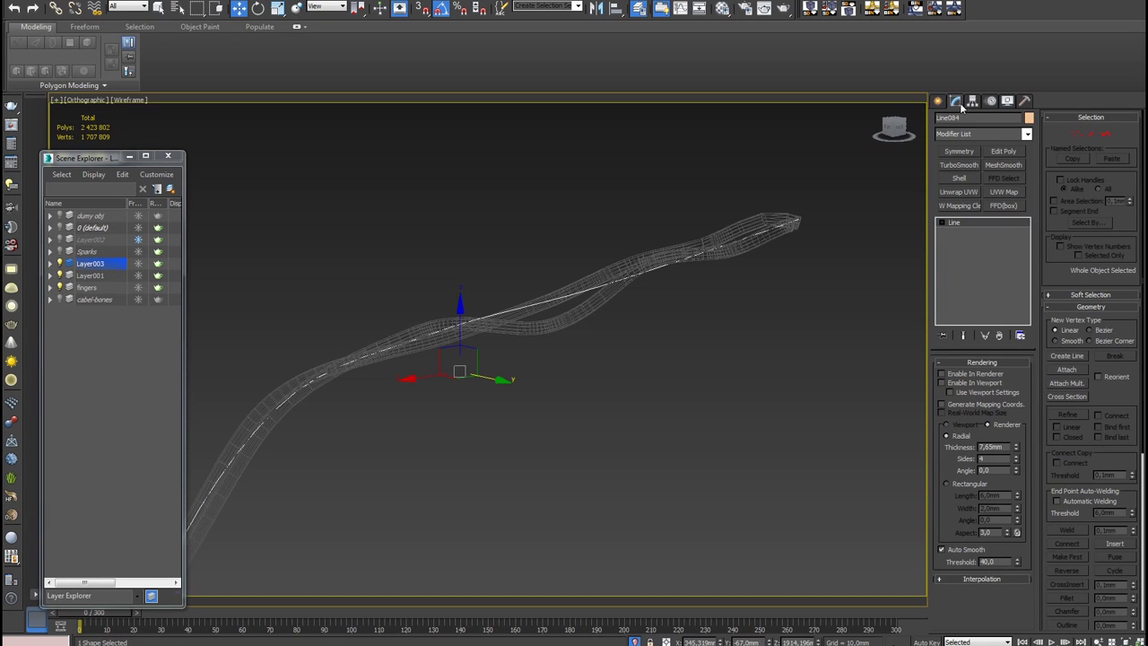
Add a Spline IK Control to Line084 and create point helpers Point358–Point362 at its knots
{"action": "left_click", "coordinate": [981, 133]}
{"action": "scroll", "coordinate": [1004, 463], "scroll_direction": "down", "scroll_amount": 3}
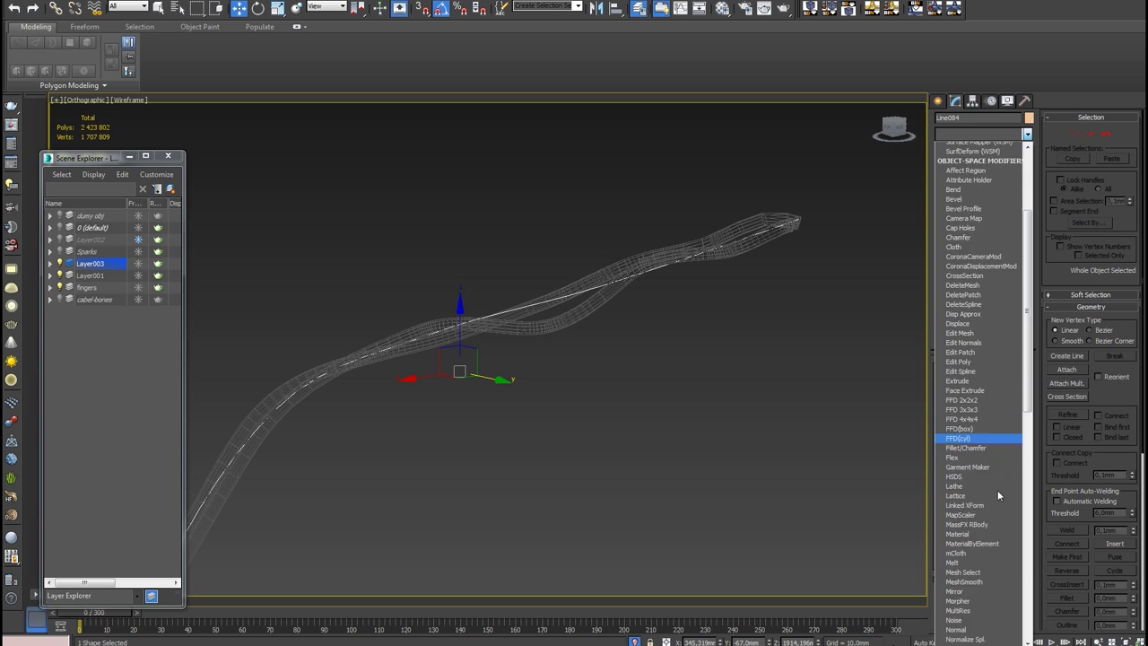
{"action": "scroll", "coordinate": [997, 490], "scroll_direction": "down", "scroll_amount": 2}
{"action": "scroll", "coordinate": [983, 523], "scroll_direction": "down", "scroll_amount": 3}
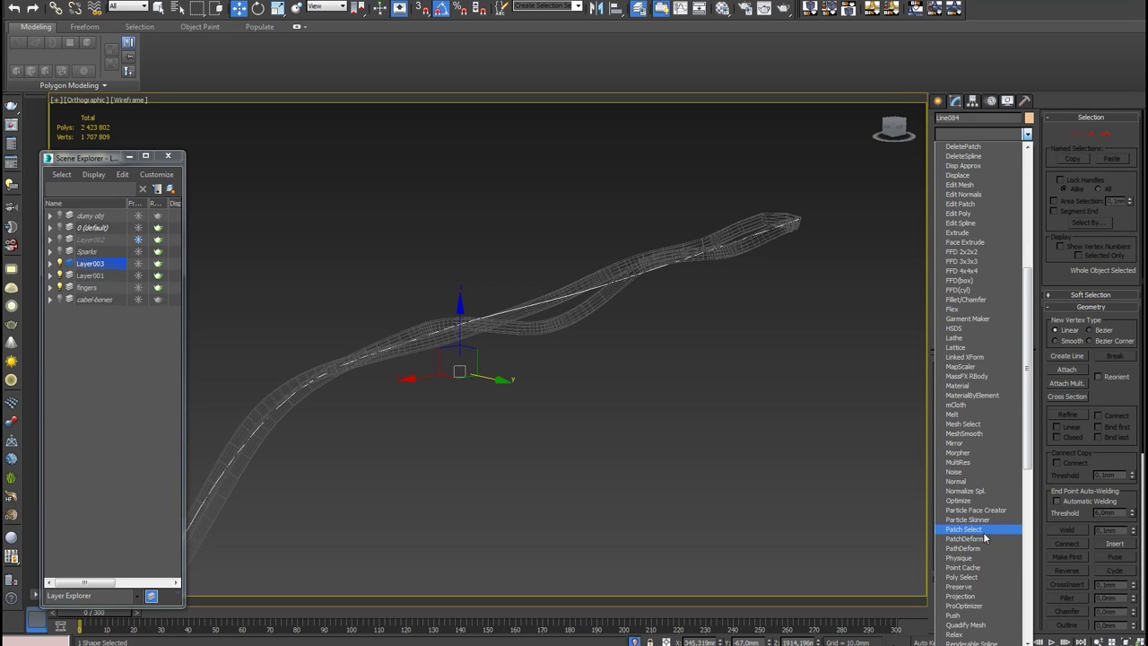
{"action": "scroll", "coordinate": [983, 533], "scroll_direction": "down", "scroll_amount": 3}
{"action": "scroll", "coordinate": [980, 530], "scroll_direction": "down", "scroll_amount": 2}
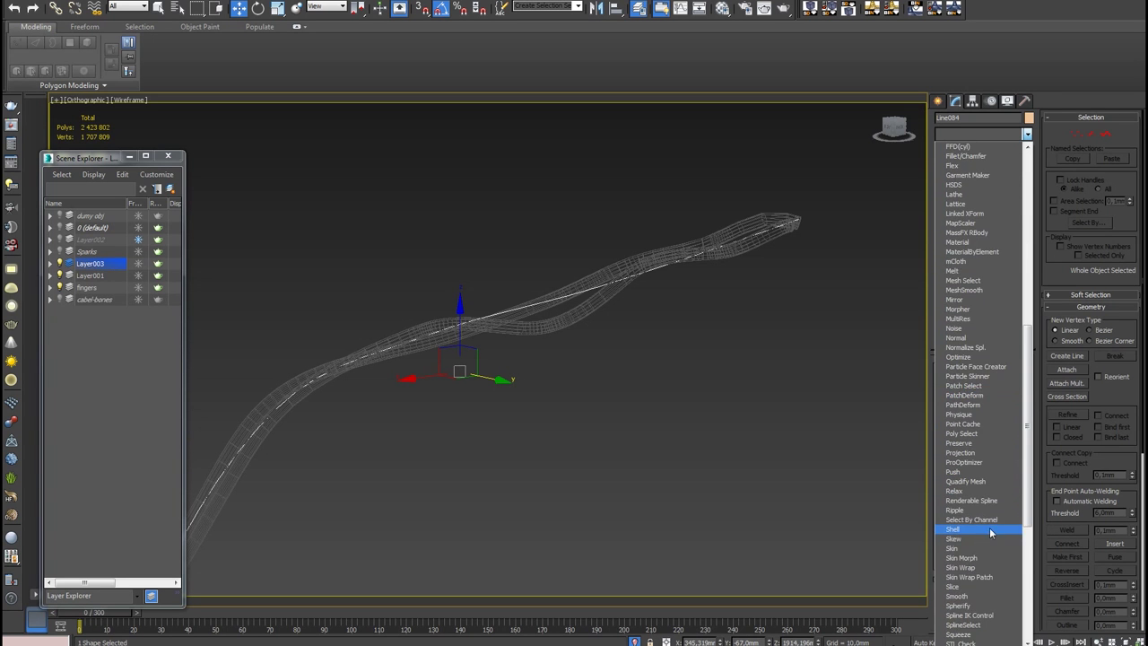
{"action": "left_click", "coordinate": [986, 615]}
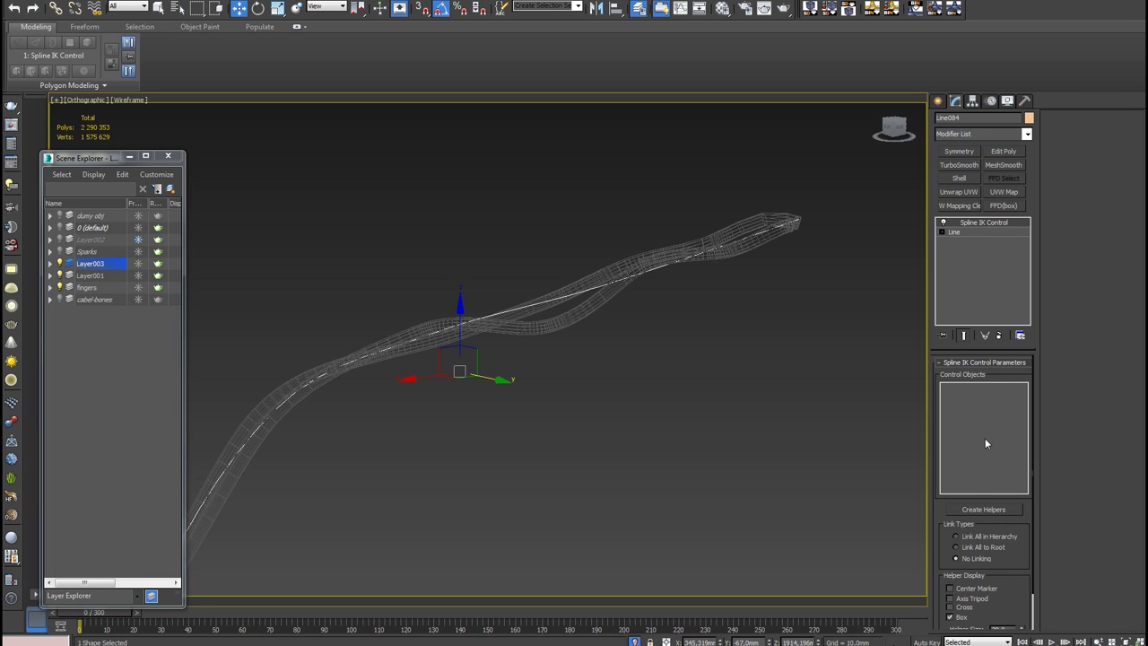
{"action": "left_click", "coordinate": [982, 510]}
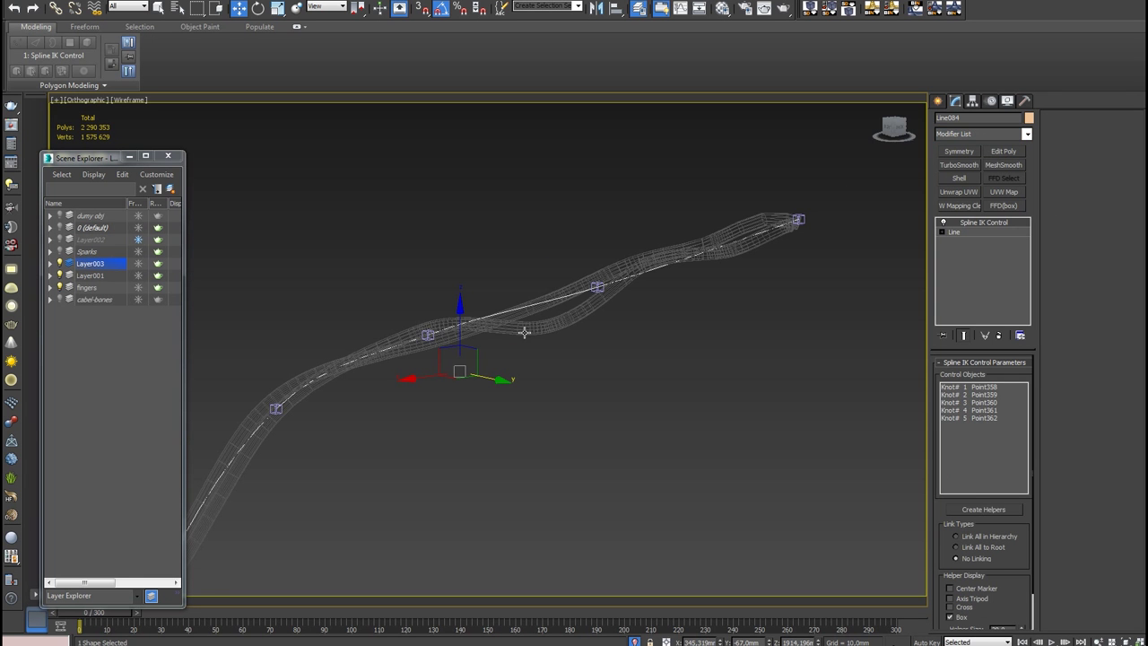
Test-nudge one point helper slightly downward, then select the cable's tube mesh
{"action": "mouse_move", "coordinate": [525, 333]}
{"action": "middle_mouse_down", "text": "alt"}
{"action": "mouse_move", "coordinate": [681, 283]}
{"action": "mouse_move", "coordinate": [676, 342]}
{"action": "middle_mouse_up", "text": "alt"}
{"action": "scroll", "coordinate": [676, 342], "scroll_direction": "up", "scroll_amount": 3}
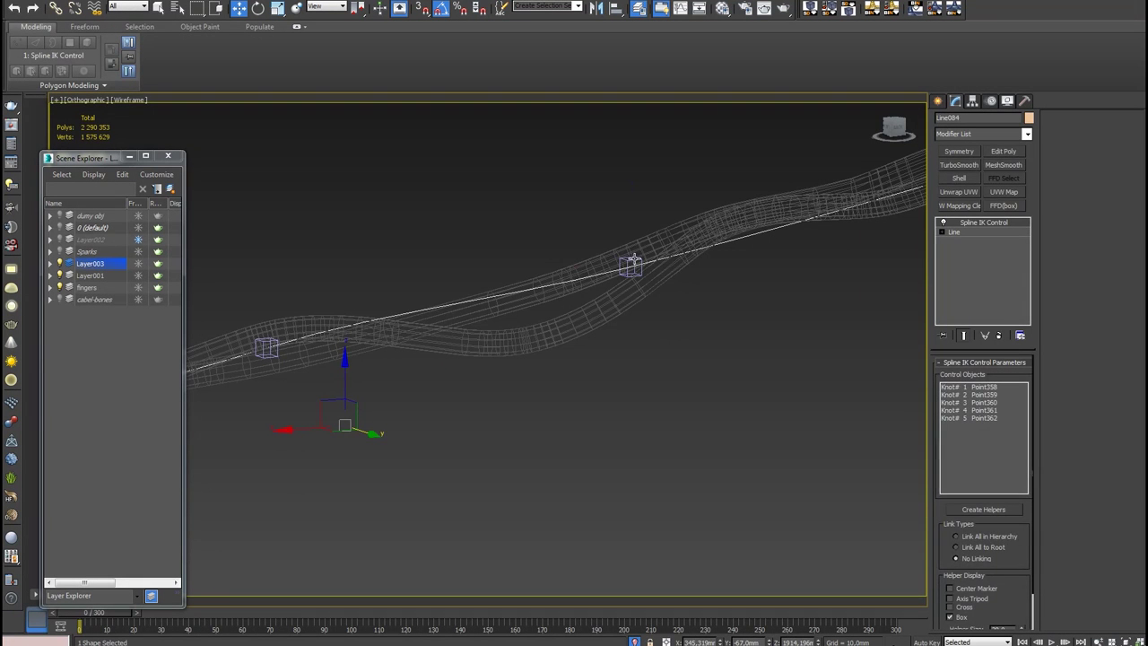
{"action": "left_click", "coordinate": [632, 262]}
{"action": "left_click_drag", "start_coordinate": [629, 216], "coordinate": [631, 215]}
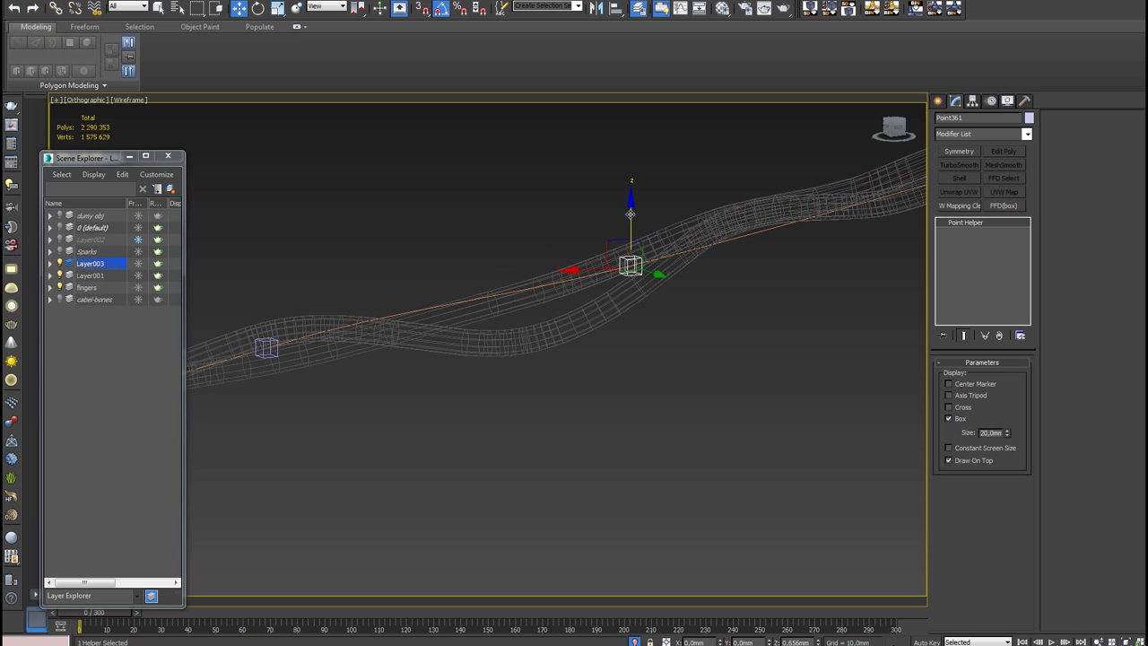
{"action": "left_click", "coordinate": [667, 314]}
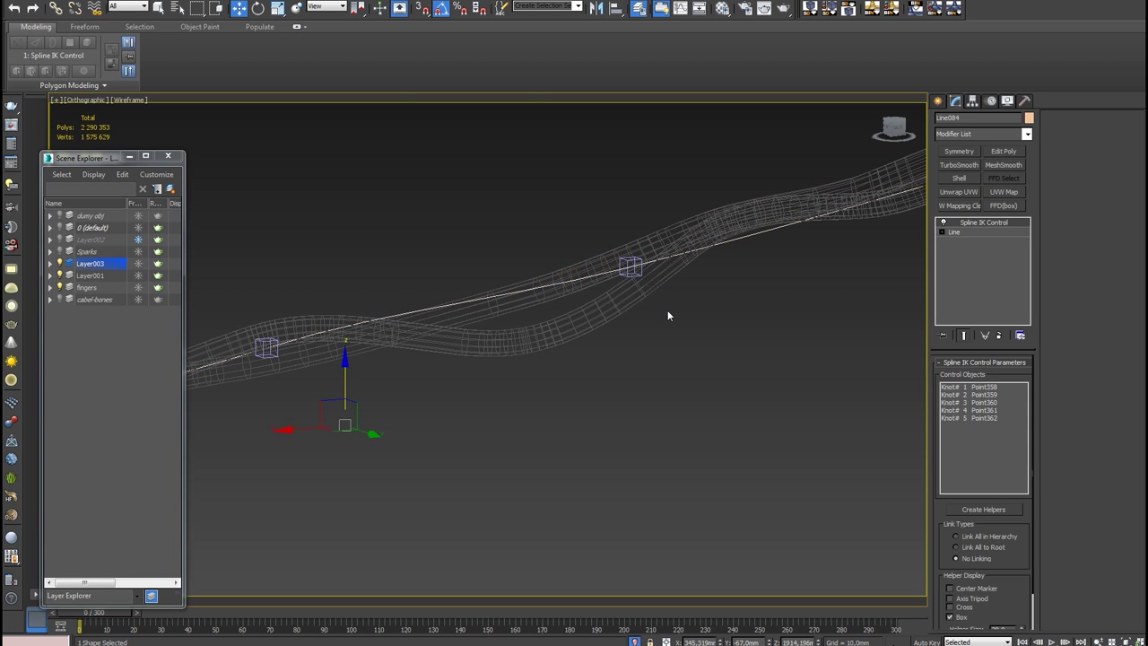
{"action": "left_click", "coordinate": [615, 300]}
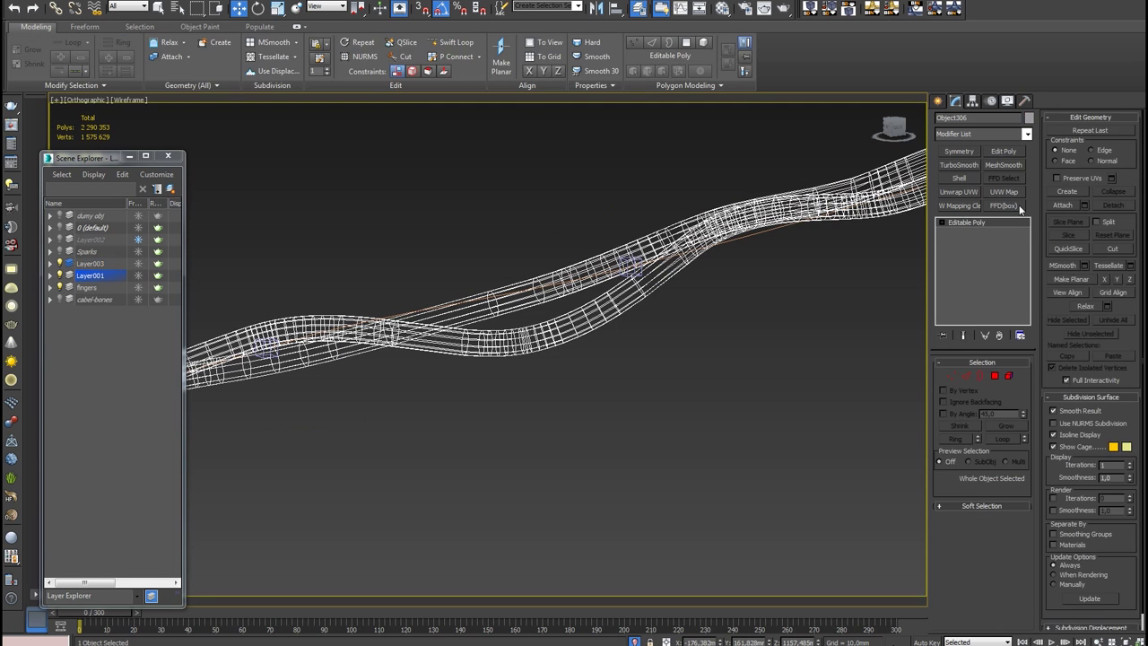
Add a Skin modifier to Object306 with Line084 as its only bone
{"action": "left_click", "coordinate": [1026, 134]}
{"action": "scroll", "coordinate": [973, 504], "scroll_direction": "down", "scroll_amount": 2}
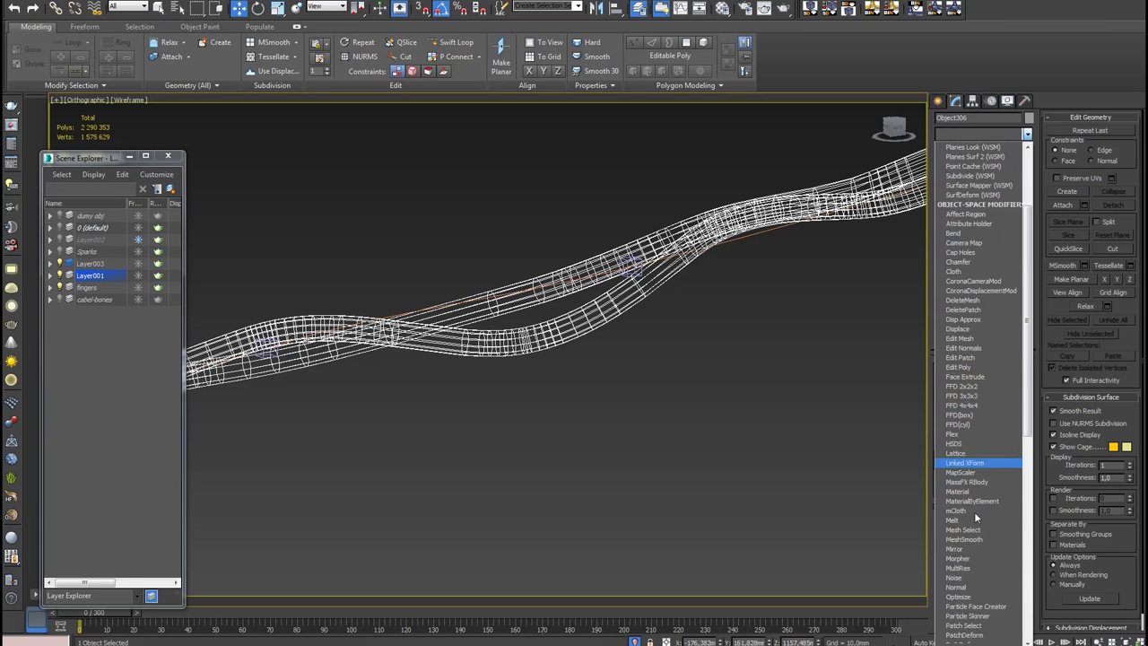
{"action": "scroll", "coordinate": [986, 509], "scroll_direction": "down", "scroll_amount": 3}
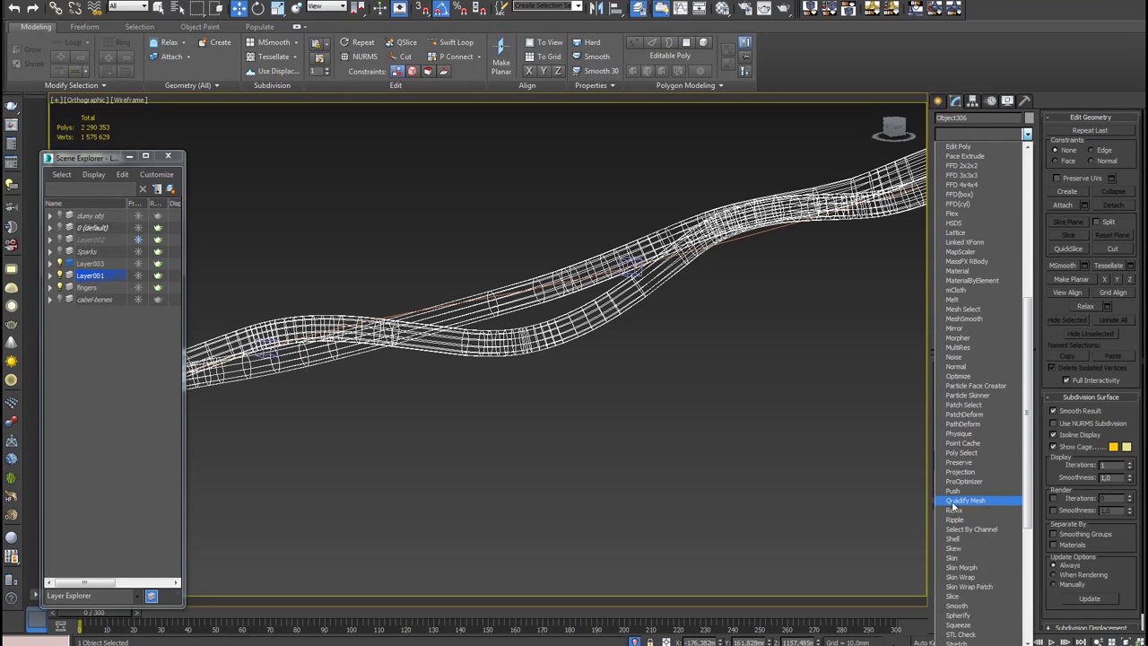
{"action": "left_click", "coordinate": [956, 558]}
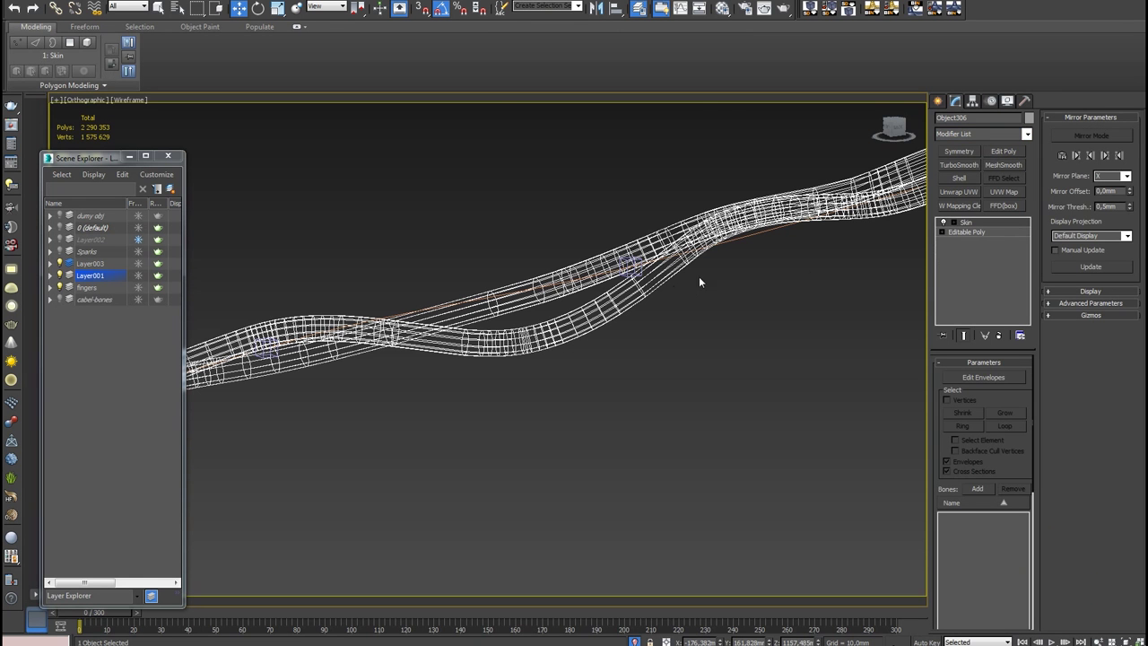
{"action": "left_click", "coordinate": [977, 489]}
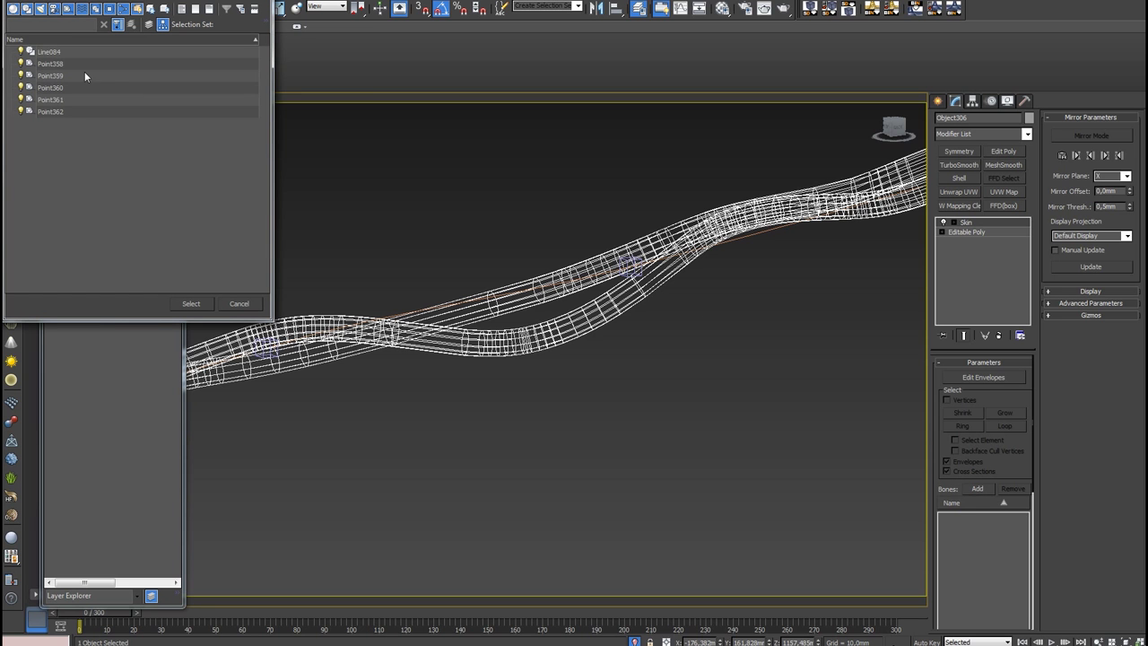
{"action": "left_click", "coordinate": [56, 54]}
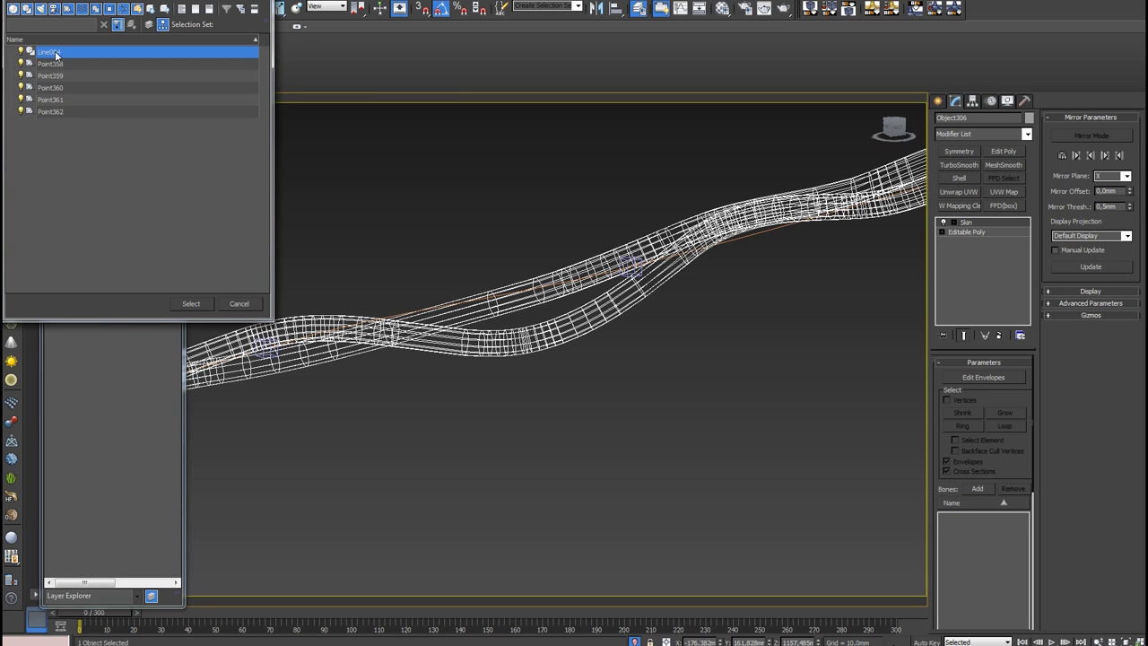
{"action": "left_click", "coordinate": [191, 304]}
Lower Point361 along Z so the skinned cable bends, shown in shaded view
{"action": "left_click", "coordinate": [703, 342]}
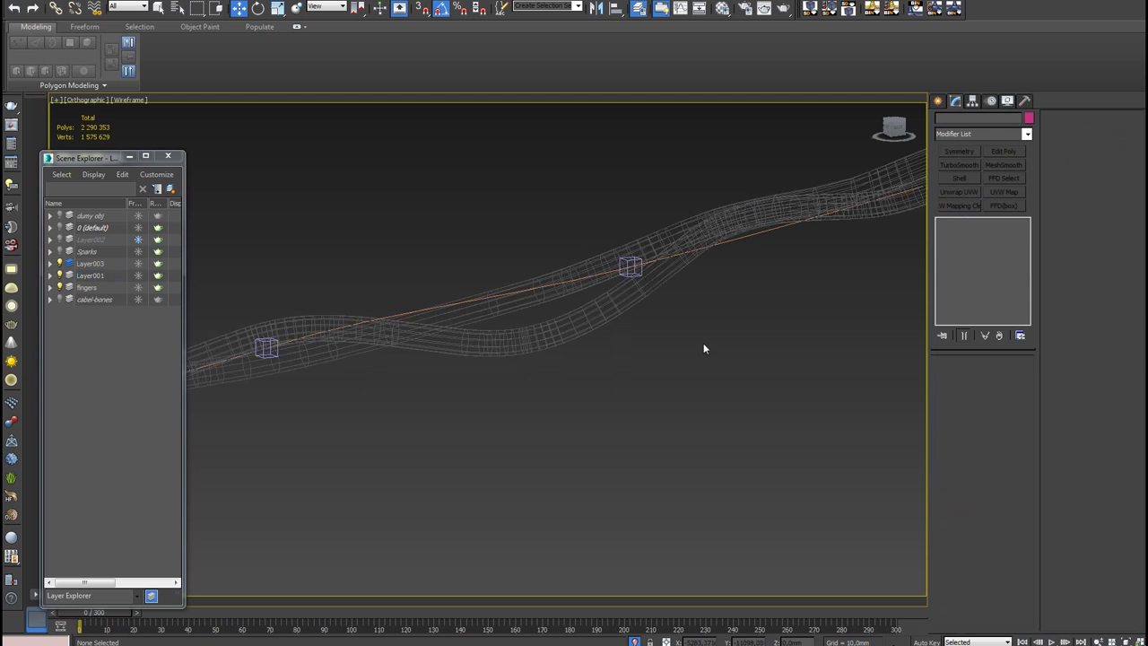
{"action": "left_click", "coordinate": [627, 270]}
{"action": "middle_click_drag", "start_coordinate": [628, 269], "coordinate": [628, 198], "text": "alt"}
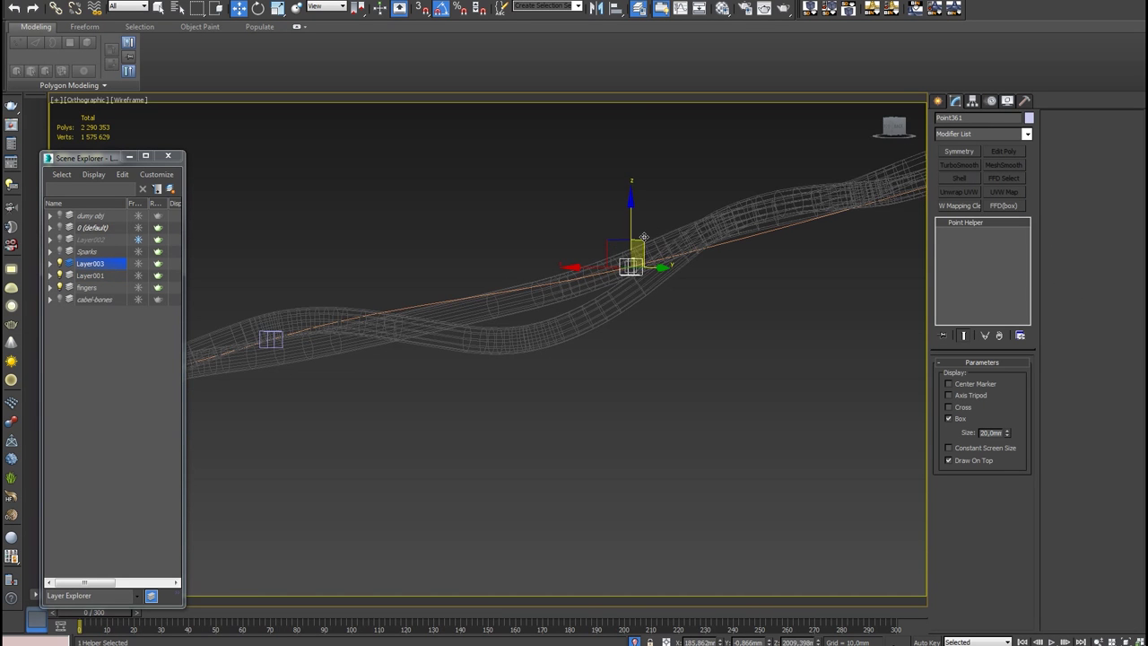
{"action": "left_click_drag", "start_coordinate": [627, 198], "coordinate": [618, 190]}
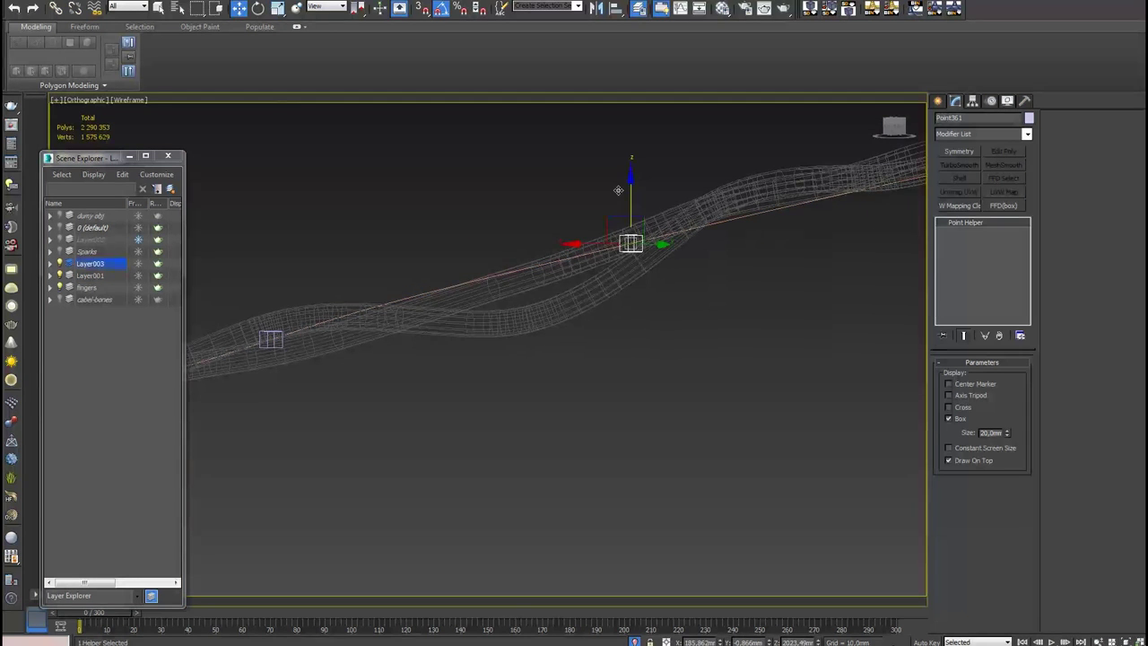
{"action": "key", "text": "F3"}
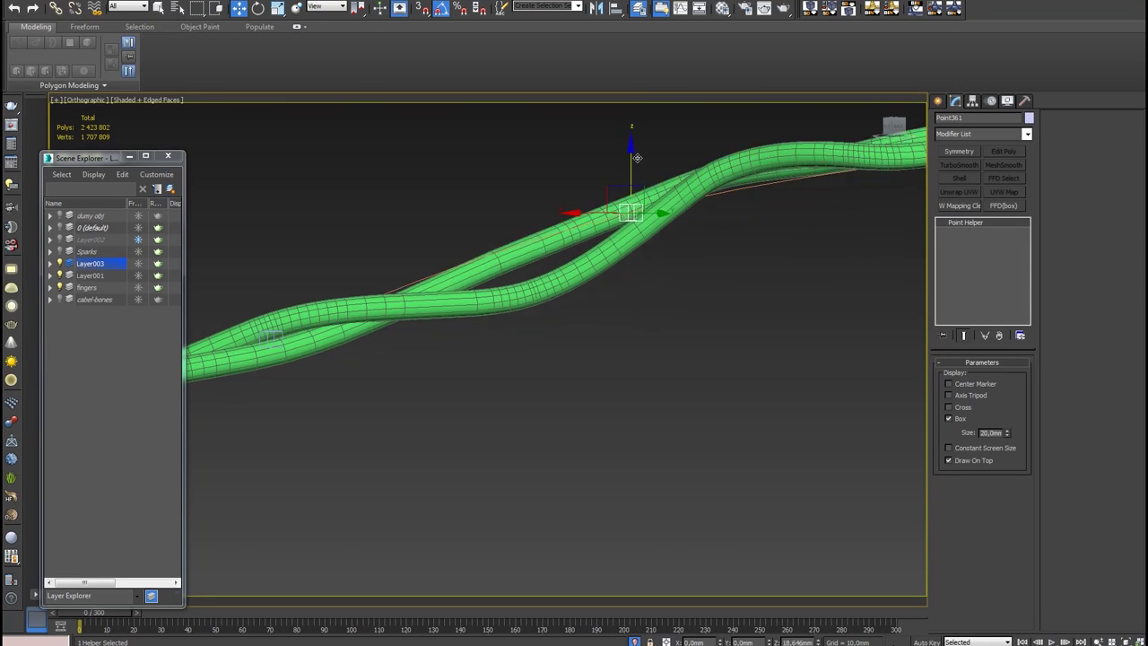
{"action": "left_click_drag", "start_coordinate": [634, 193], "coordinate": [655, 270]}
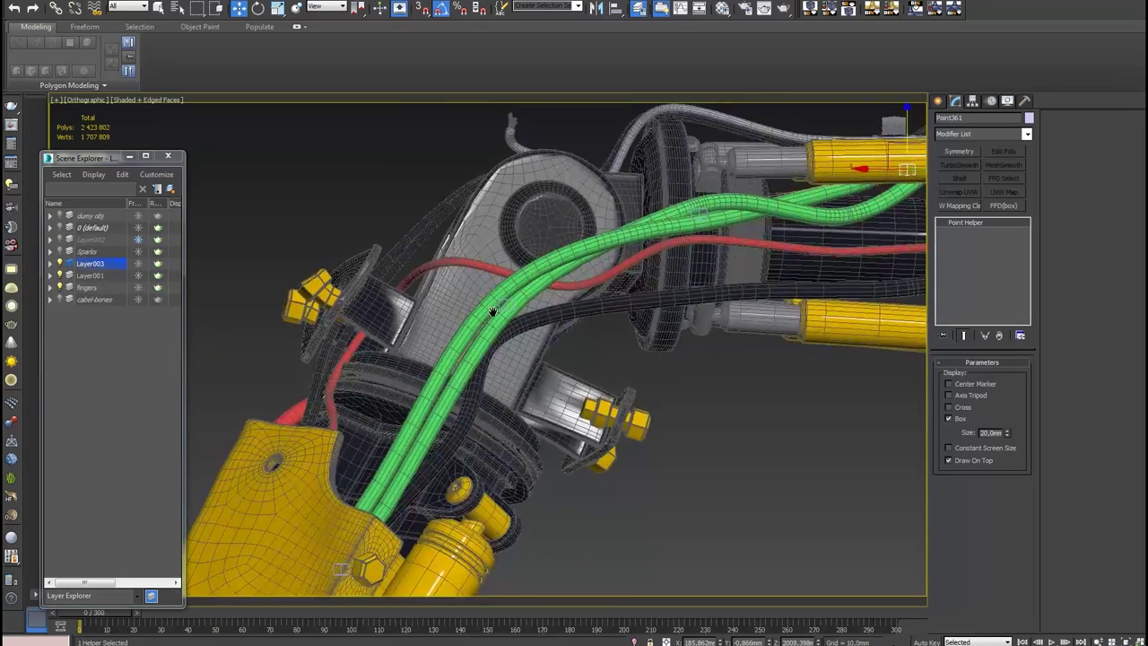
{"action": "scroll", "coordinate": [421, 385], "scroll_direction": "up", "scroll_amount": 3}
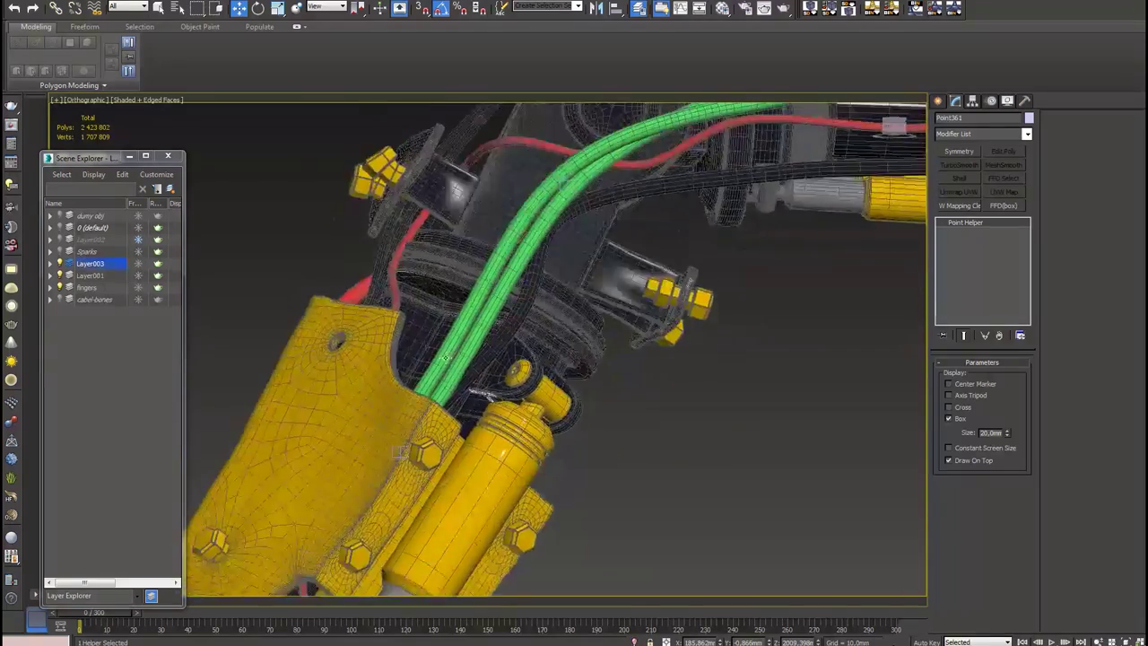
{"action": "scroll", "coordinate": [420, 385], "scroll_direction": "up", "scroll_amount": 2}
{"action": "mouse_move", "coordinate": [421, 384]}
{"action": "middle_mouse_down", "text": "alt"}
{"action": "mouse_move", "coordinate": [465, 176]}
{"action": "mouse_move", "coordinate": [419, 284]}
{"action": "middle_mouse_up", "text": "alt"}
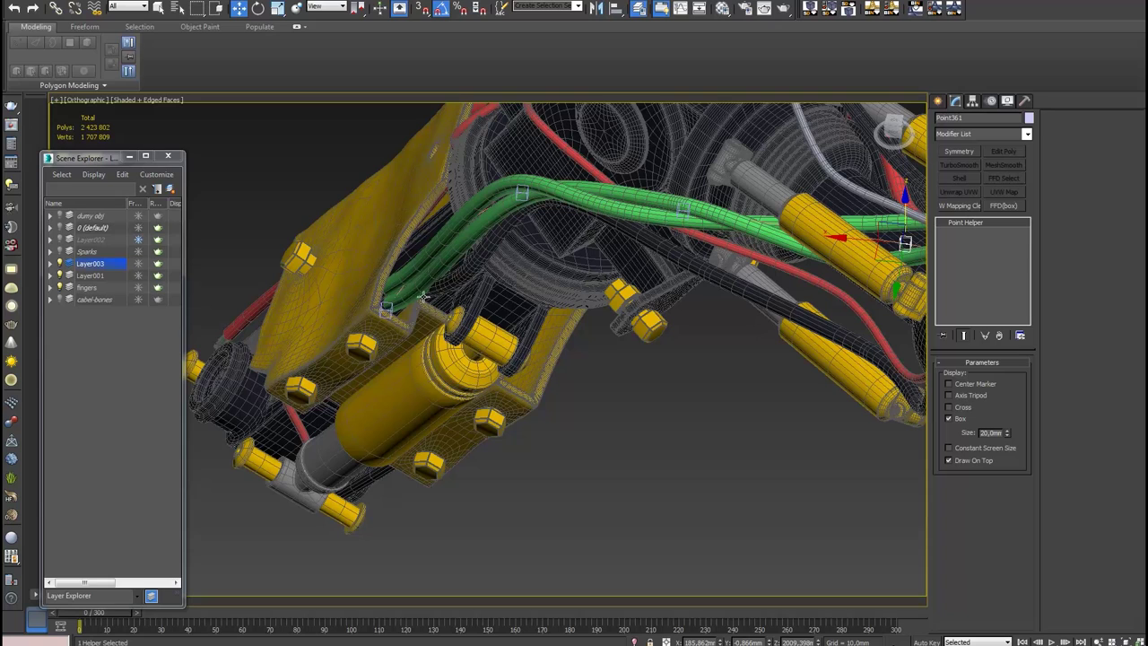
{"action": "scroll", "coordinate": [392, 306], "scroll_direction": "up", "scroll_amount": 2}
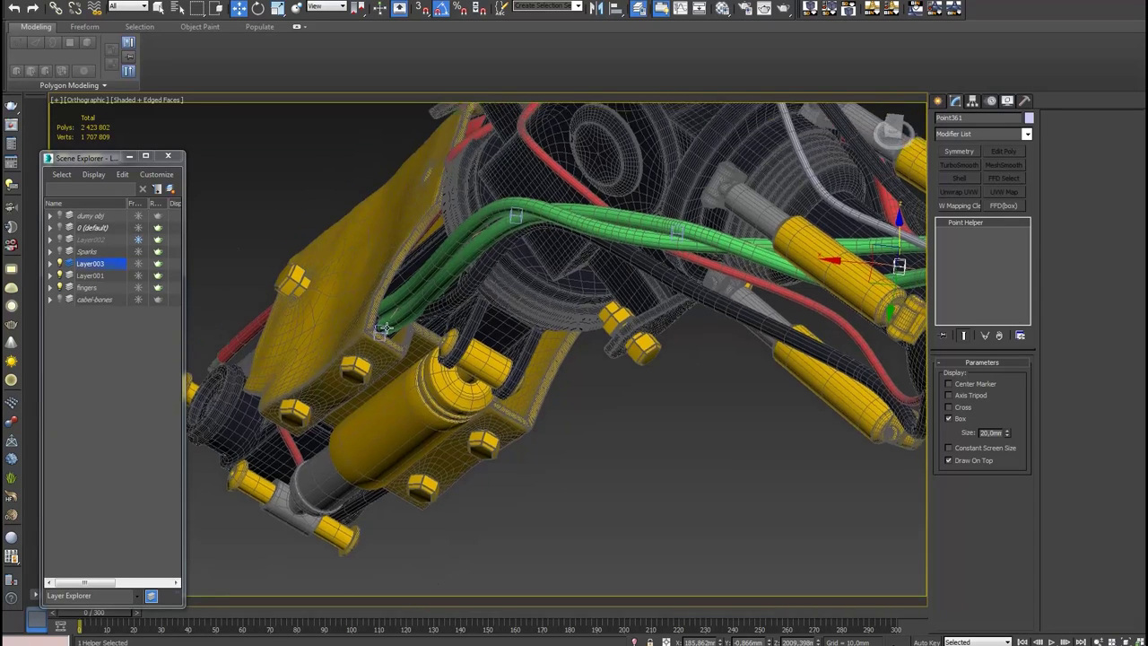
{"action": "scroll", "coordinate": [388, 322], "scroll_direction": "up", "scroll_amount": 3}
{"action": "scroll", "coordinate": [377, 336], "scroll_direction": "up", "scroll_amount": 2}
Unhide the dumy obj layer and select the green cable to check its Skin bone Line084
{"action": "left_click", "coordinate": [373, 333]}
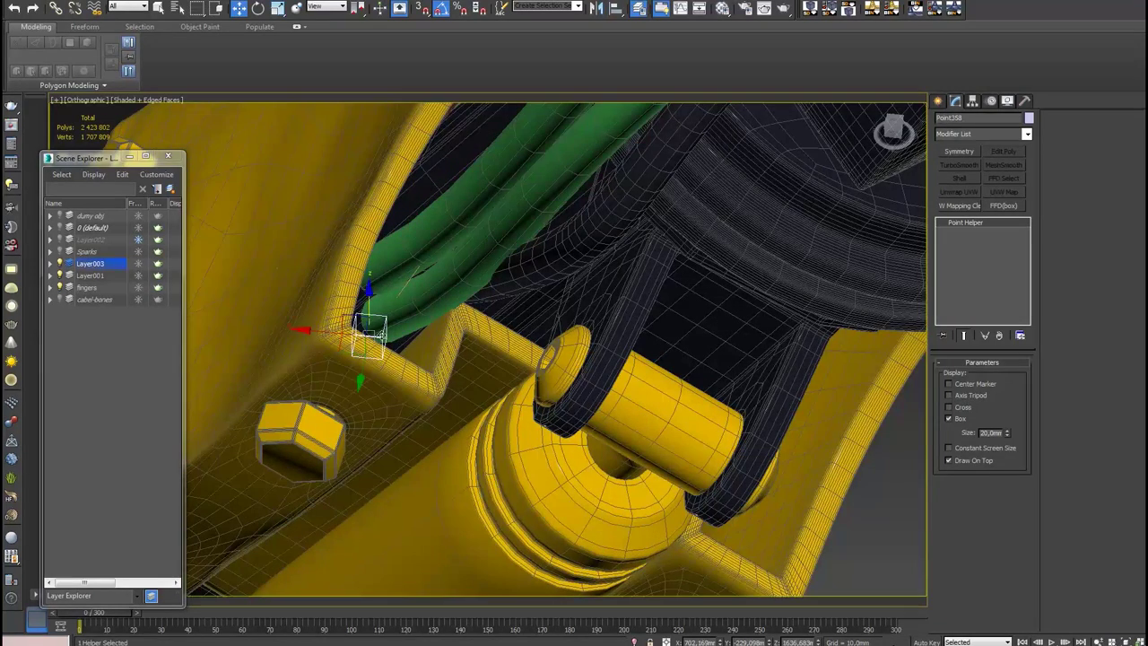
{"action": "left_click", "coordinate": [60, 216]}
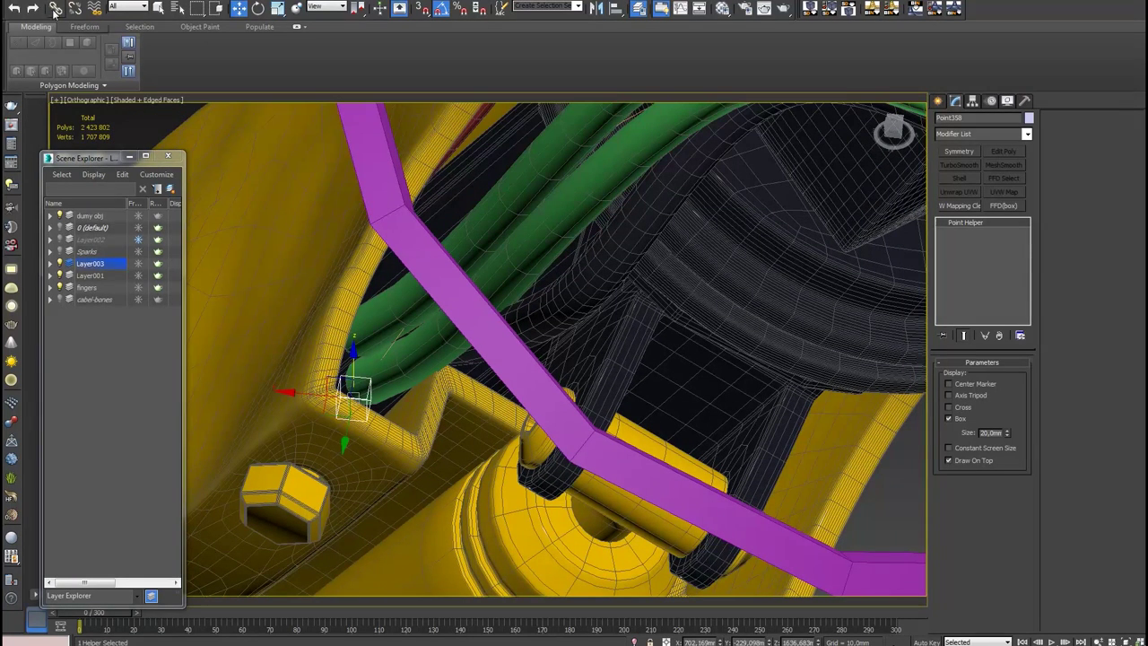
{"action": "left_click", "coordinate": [55, 9]}
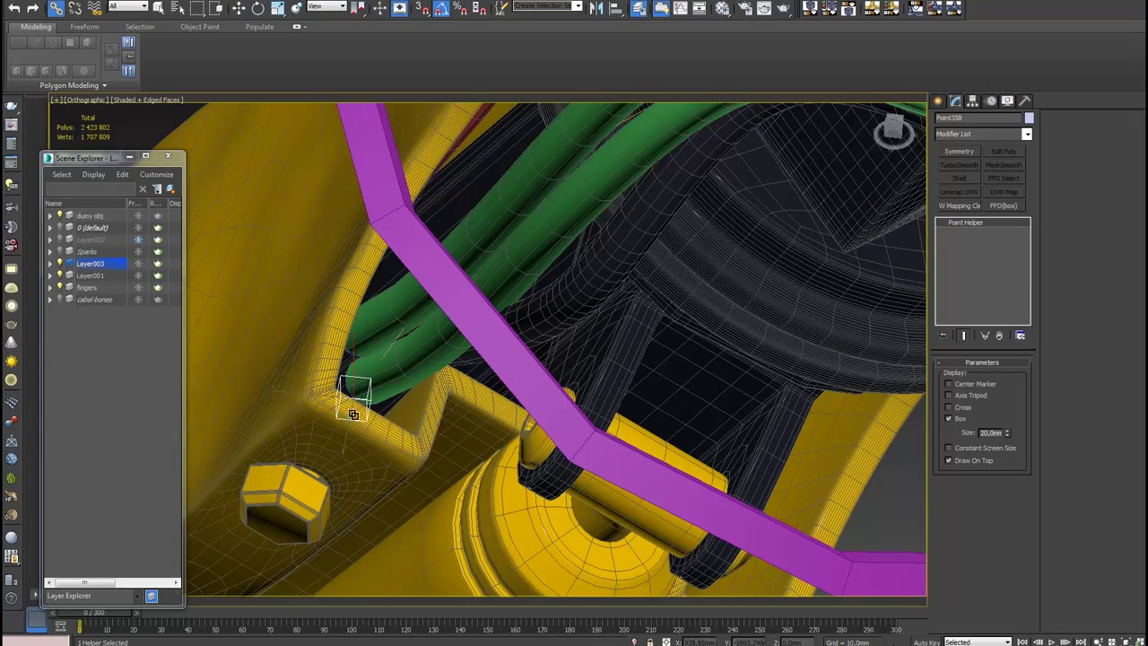
{"action": "left_click", "coordinate": [372, 399]}
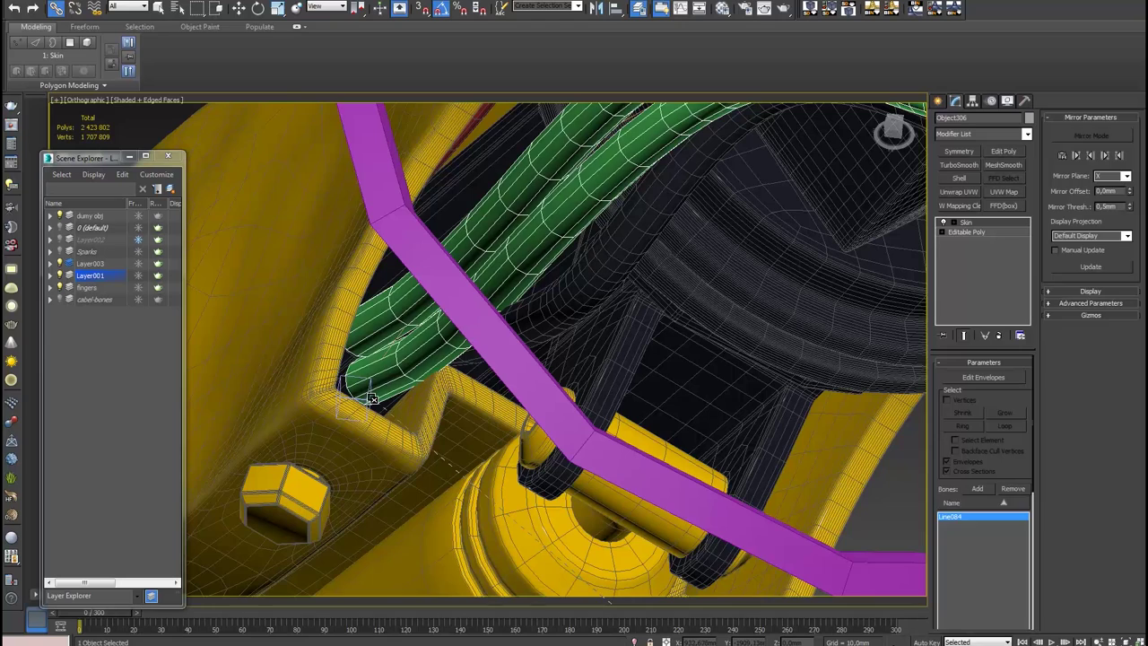
{"action": "left_click", "coordinate": [366, 396]}
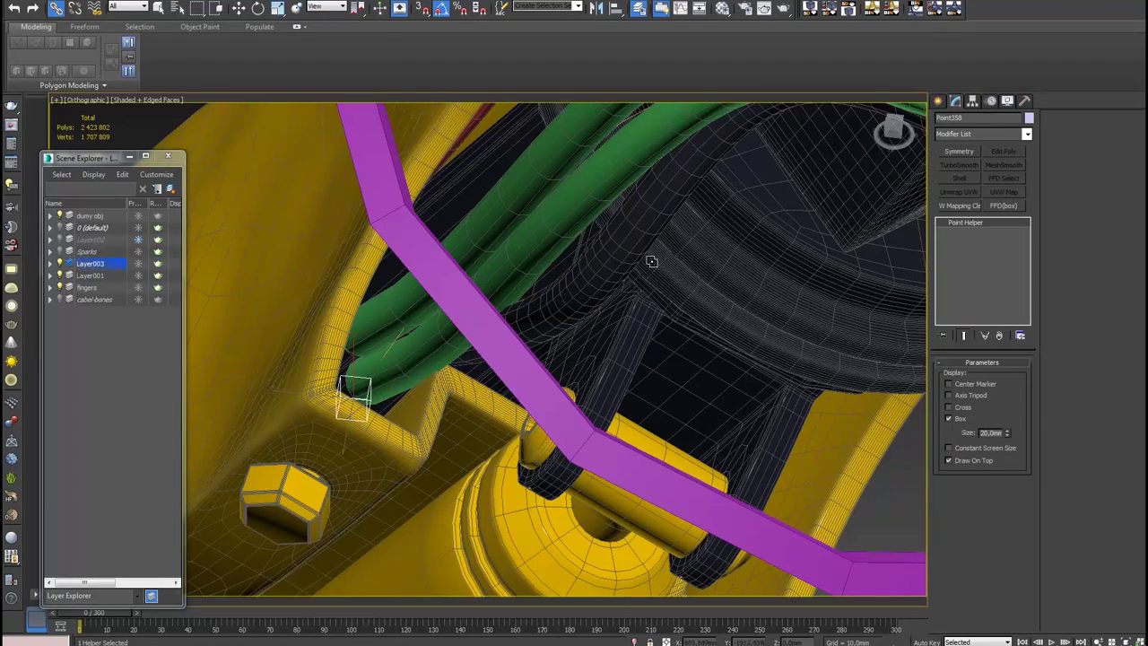
Create point helper Point359 on the cable path and switch to wireframe
{"action": "mouse_move", "coordinate": [651, 261]}
{"action": "middle_mouse_down", "text": "alt"}
{"action": "mouse_move", "coordinate": [477, 379]}
{"action": "mouse_move", "coordinate": [546, 260]}
{"action": "mouse_move", "coordinate": [560, 168]}
{"action": "middle_mouse_up", "text": "alt"}
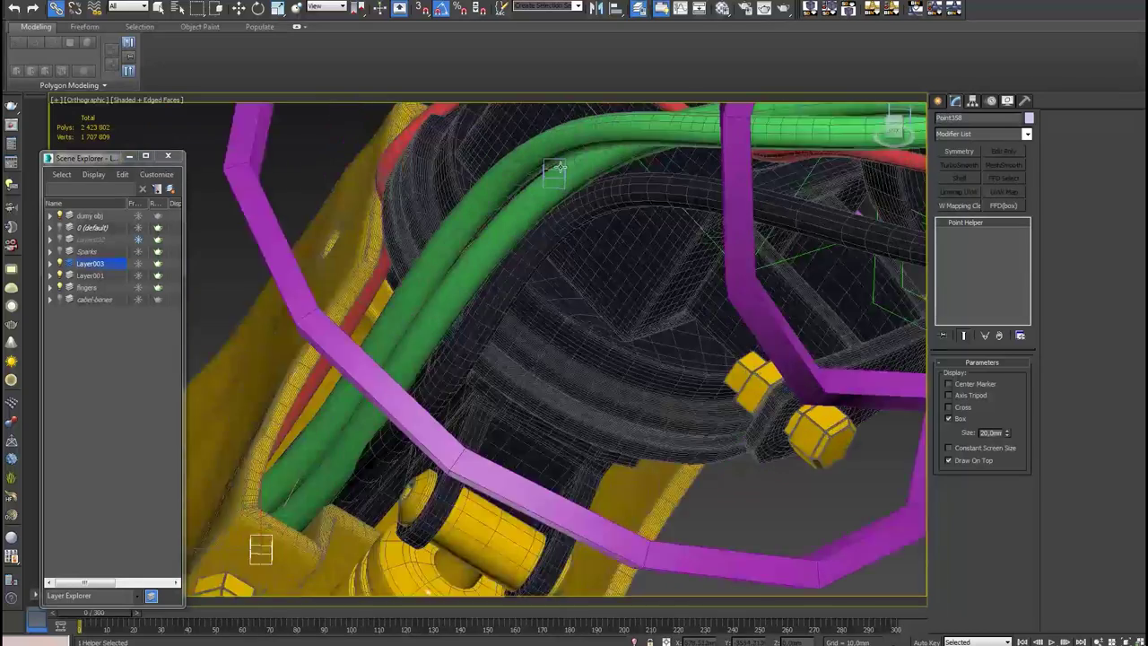
{"action": "scroll", "coordinate": [558, 168], "scroll_direction": "up", "scroll_amount": 2}
{"action": "left_click", "coordinate": [535, 170]}
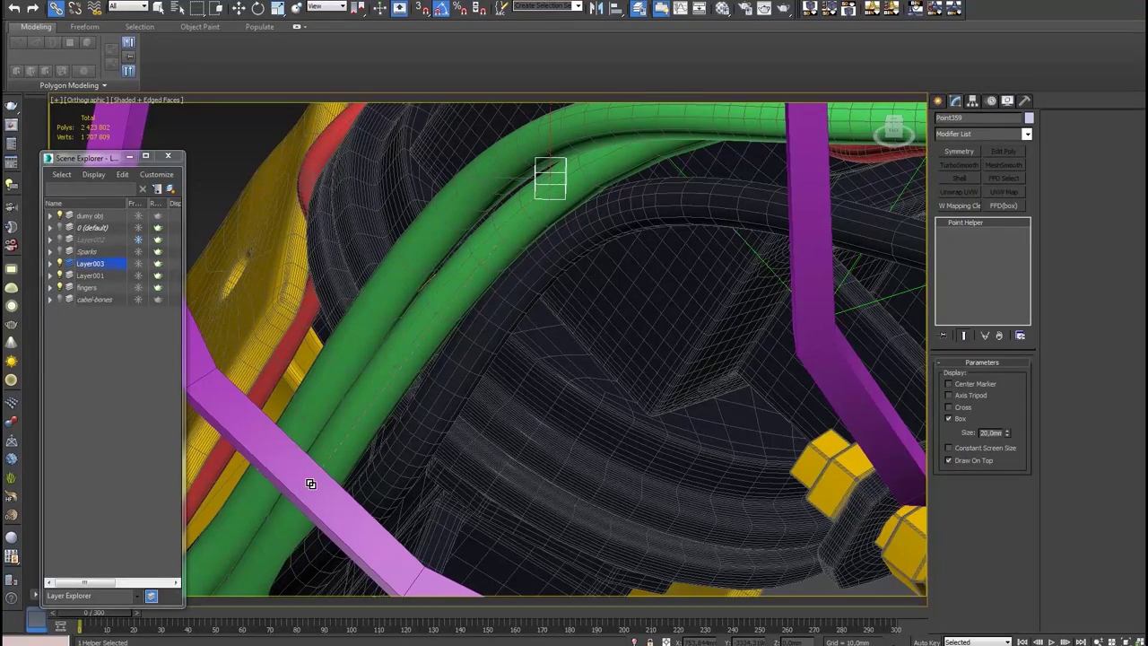
{"action": "mouse_move", "coordinate": [307, 479]}
{"action": "middle_mouse_down", "text": "alt"}
{"action": "mouse_move", "coordinate": [584, 384]}
{"action": "mouse_move", "coordinate": [466, 325]}
{"action": "middle_mouse_up", "text": "alt"}
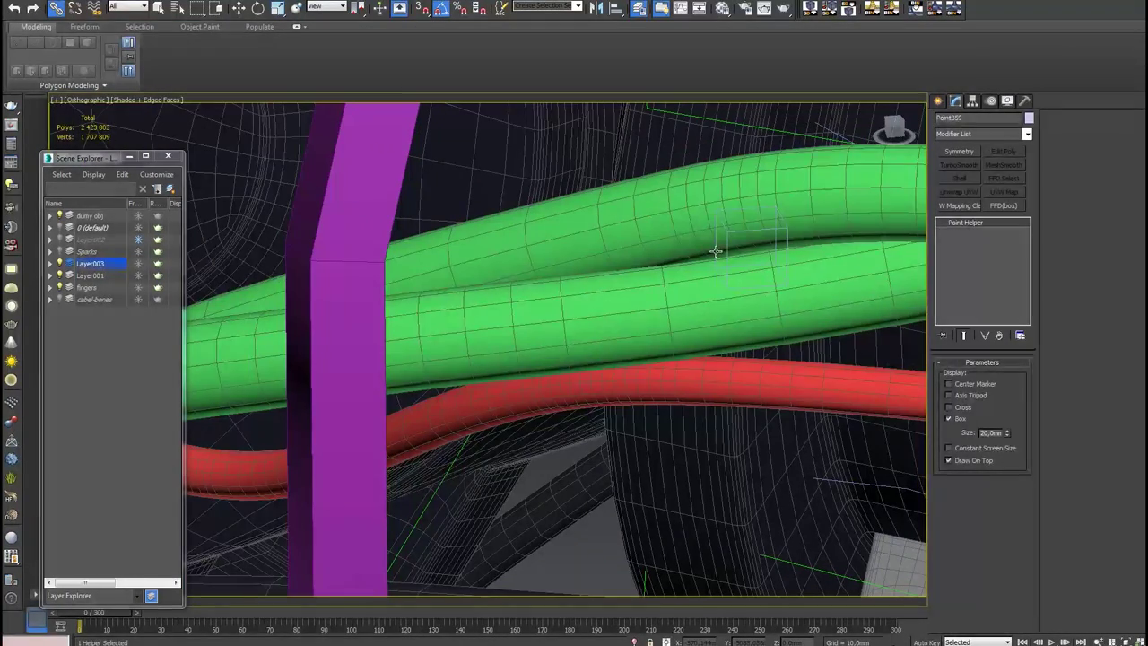
{"action": "left_click", "coordinate": [715, 250]}
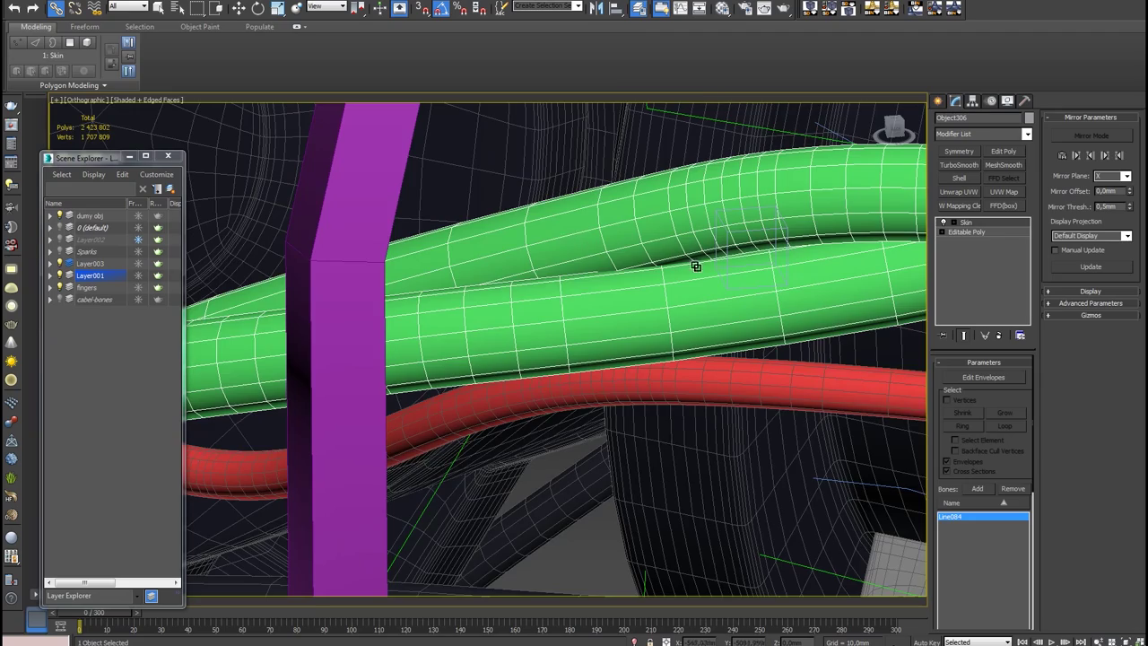
{"action": "key", "text": "F3"}
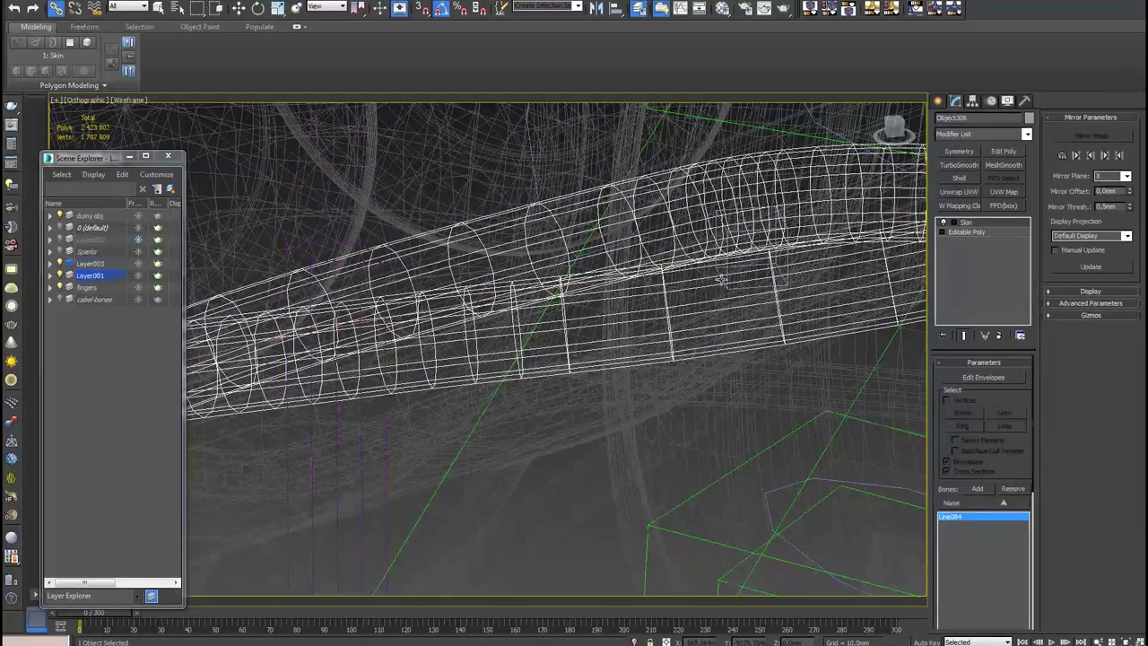
Place a new point helper, Point361, at a snapped spot along the cable
{"action": "left_click", "coordinate": [721, 279]}
{"action": "middle_click_drag", "start_coordinate": [710, 281], "coordinate": [758, 268], "text": "alt"}
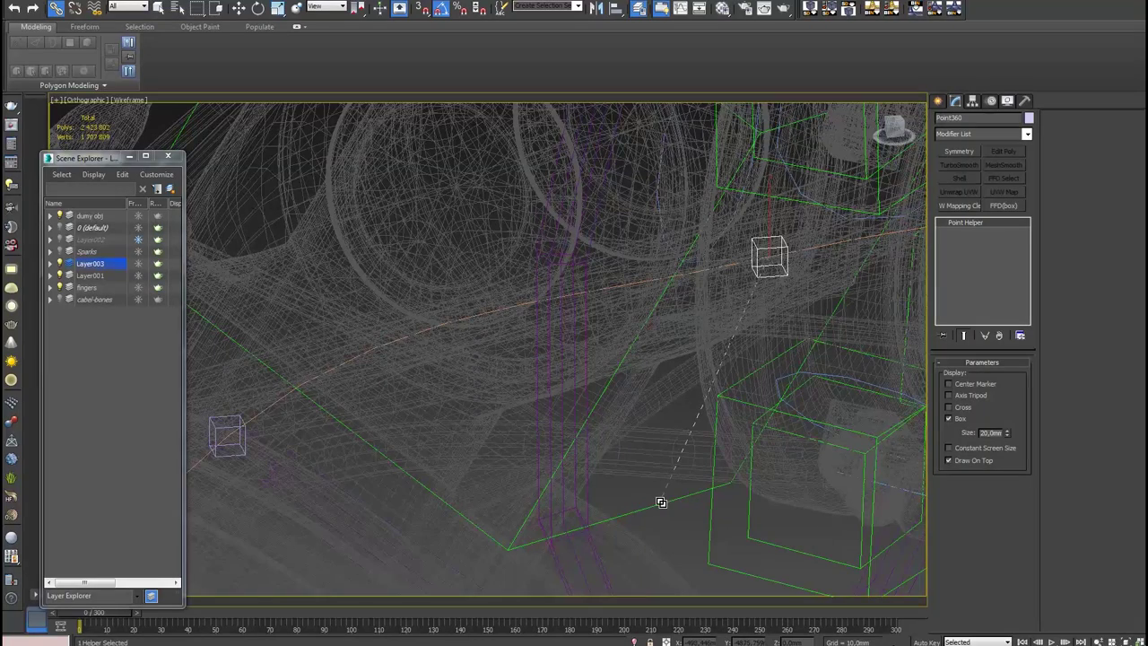
{"action": "mouse_move", "coordinate": [730, 449]}
{"action": "middle_mouse_down", "text": "alt"}
{"action": "mouse_move", "coordinate": [404, 377]}
{"action": "mouse_move", "coordinate": [692, 307]}
{"action": "mouse_move", "coordinate": [474, 361]}
{"action": "mouse_move", "coordinate": [802, 259]}
{"action": "mouse_move", "coordinate": [640, 328]}
{"action": "mouse_move", "coordinate": [642, 311]}
{"action": "middle_mouse_up", "text": "alt"}
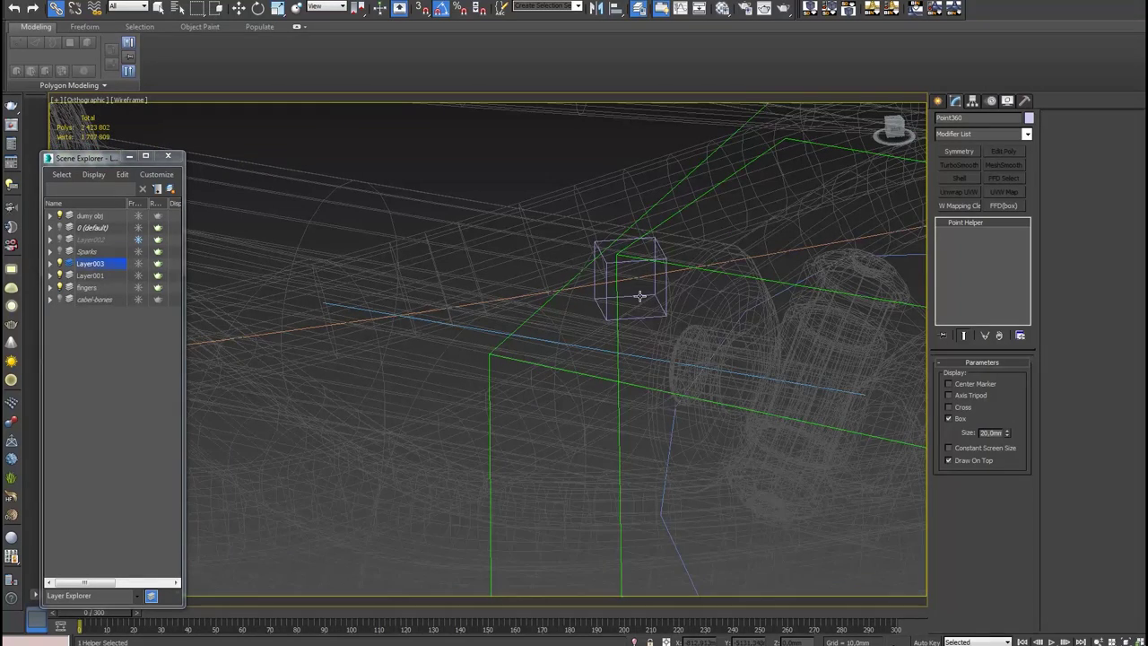
{"action": "left_click", "coordinate": [639, 296]}
{"action": "key", "text": "F3"}
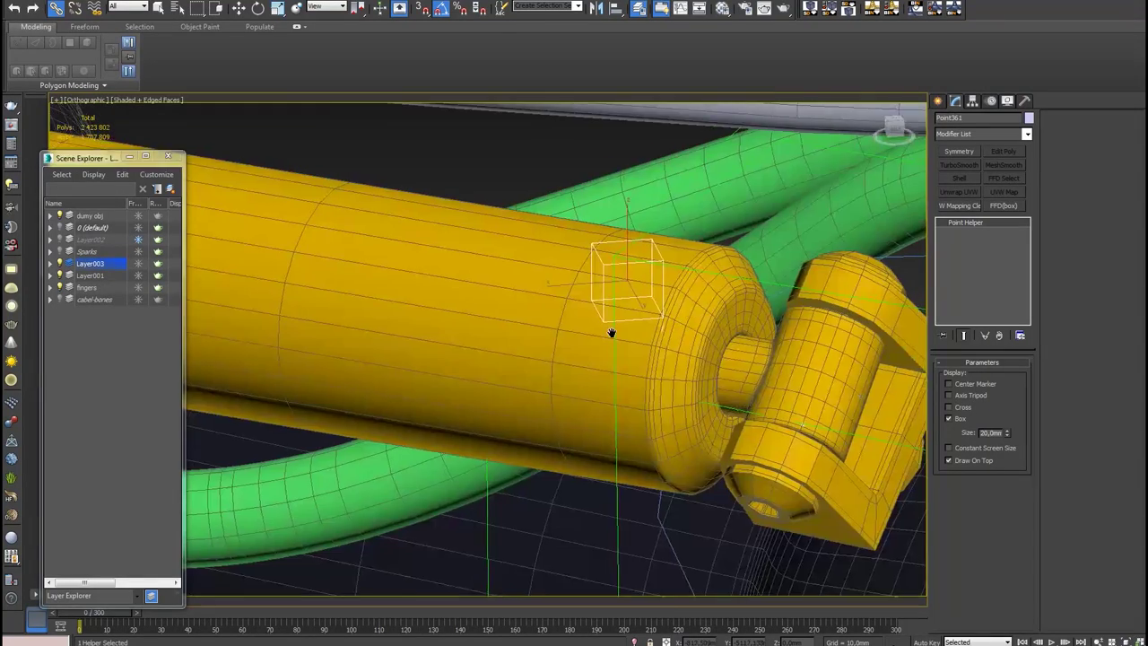
{"action": "mouse_move", "coordinate": [610, 328]}
{"action": "middle_mouse_down", "text": "alt"}
{"action": "mouse_move", "coordinate": [544, 328]}
{"action": "mouse_move", "coordinate": [610, 364]}
{"action": "mouse_move", "coordinate": [647, 366]}
{"action": "middle_mouse_up", "text": "alt"}
{"action": "scroll", "coordinate": [676, 366], "scroll_direction": "down", "scroll_amount": 3}
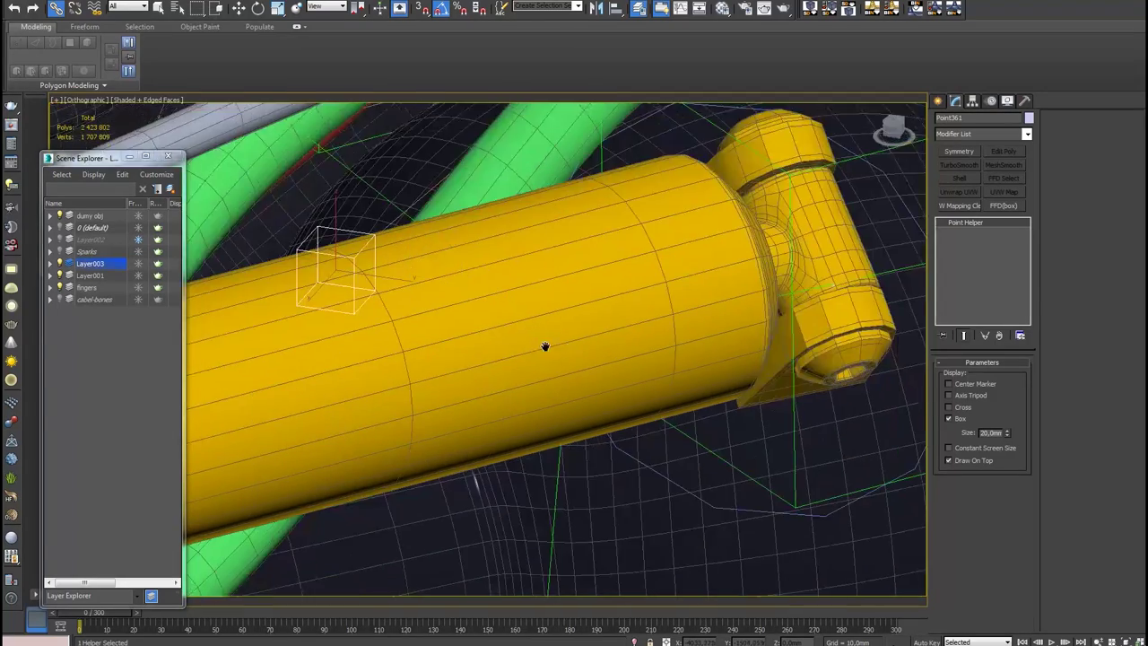
{"action": "middle_click_drag", "start_coordinate": [545, 343], "coordinate": [563, 335], "text": "alt"}
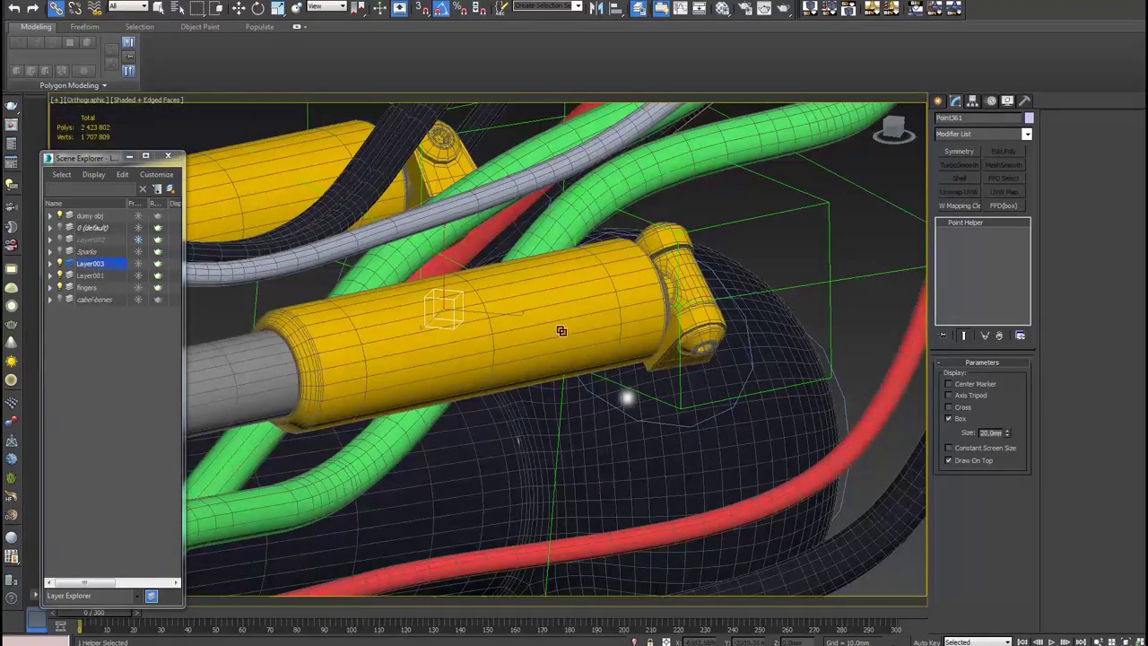
{"action": "key", "text": "F3"}
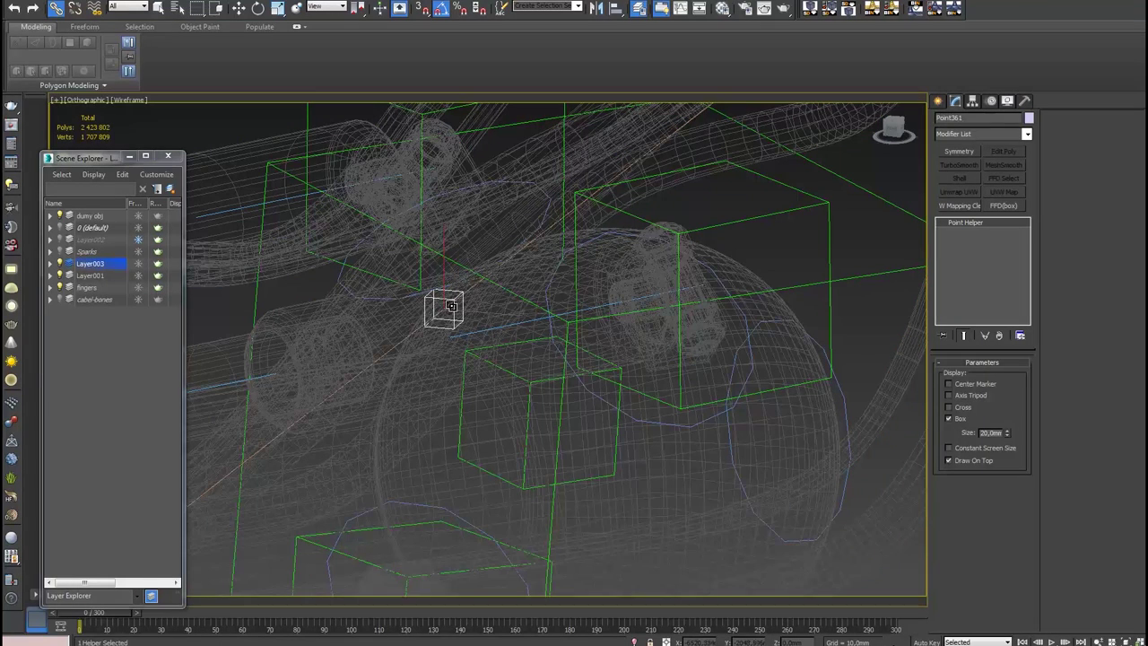
Link the point helpers, including Point362, to their nearby dummy boxes, then return to shaded view
{"action": "left_click_drag", "start_coordinate": [453, 306], "coordinate": [810, 231]}
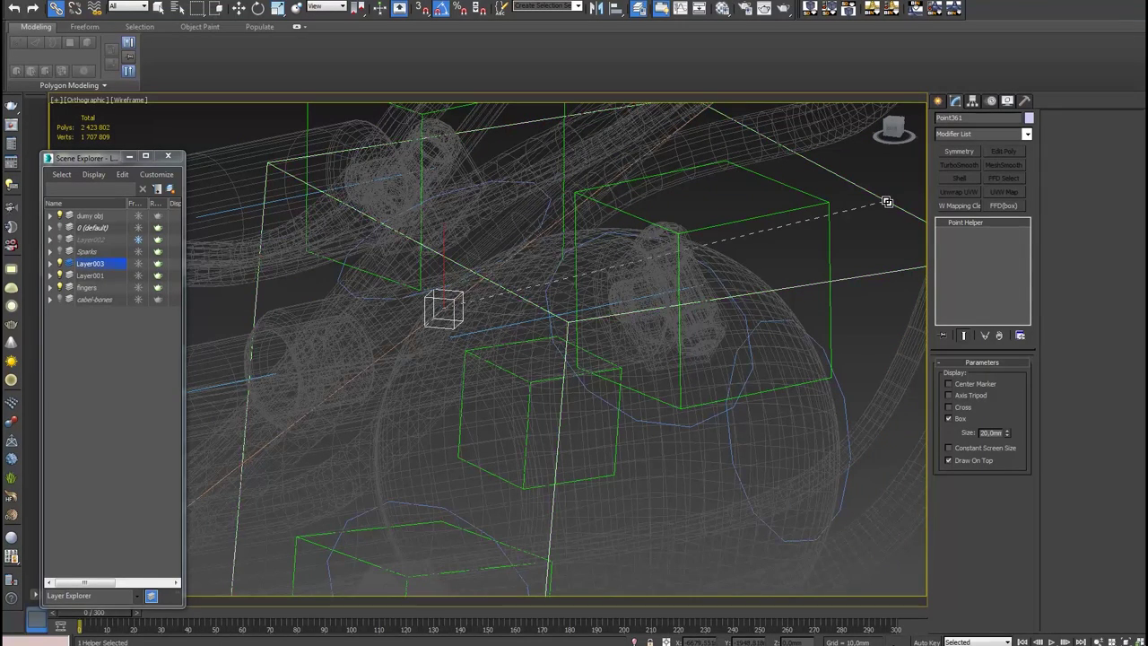
{"action": "left_click_drag", "start_coordinate": [886, 202], "coordinate": [887, 202]}
{"action": "mouse_move", "coordinate": [833, 206]}
{"action": "middle_mouse_down", "text": "alt"}
{"action": "mouse_move", "coordinate": [397, 299]}
{"action": "mouse_move", "coordinate": [485, 328]}
{"action": "mouse_move", "coordinate": [517, 208]}
{"action": "middle_mouse_up", "text": "alt"}
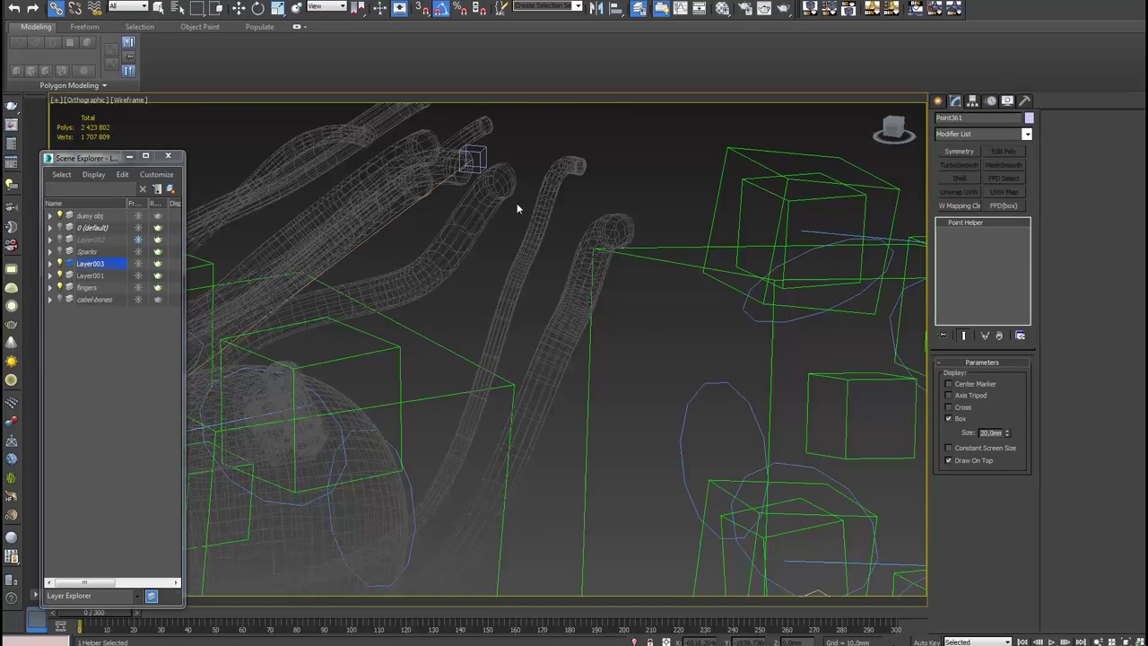
{"action": "left_click", "coordinate": [484, 150]}
{"action": "mouse_move", "coordinate": [485, 149]}
{"action": "left_mouse_down"}
{"action": "mouse_move", "coordinate": [461, 357]}
{"action": "mouse_move", "coordinate": [402, 385]}
{"action": "left_mouse_up"}
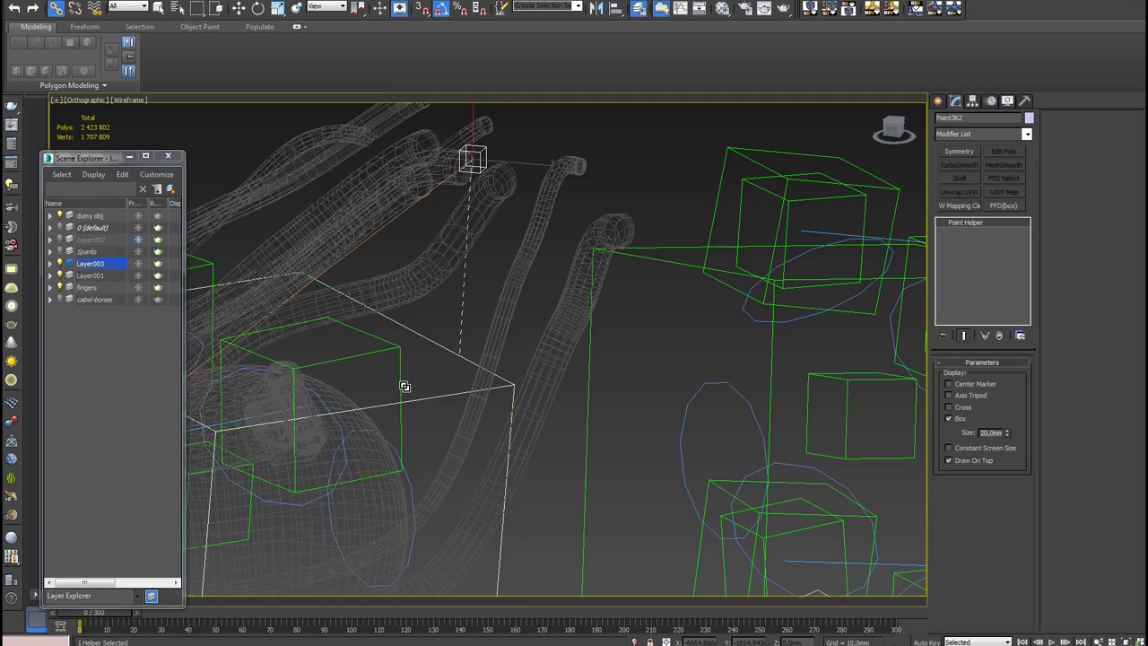
{"action": "mouse_move", "coordinate": [403, 385]}
{"action": "middle_mouse_down", "text": "alt"}
{"action": "mouse_move", "coordinate": [545, 340]}
{"action": "mouse_move", "coordinate": [466, 361]}
{"action": "mouse_move", "coordinate": [447, 391]}
{"action": "mouse_move", "coordinate": [556, 342]}
{"action": "middle_mouse_up", "text": "alt"}
{"action": "key", "text": "F3"}
{"action": "scroll", "coordinate": [461, 363], "scroll_direction": "up", "scroll_amount": 3}
{"action": "scroll", "coordinate": [461, 363], "scroll_direction": "up", "scroll_amount": 3}
{"action": "right_click", "coordinate": [447, 391]}
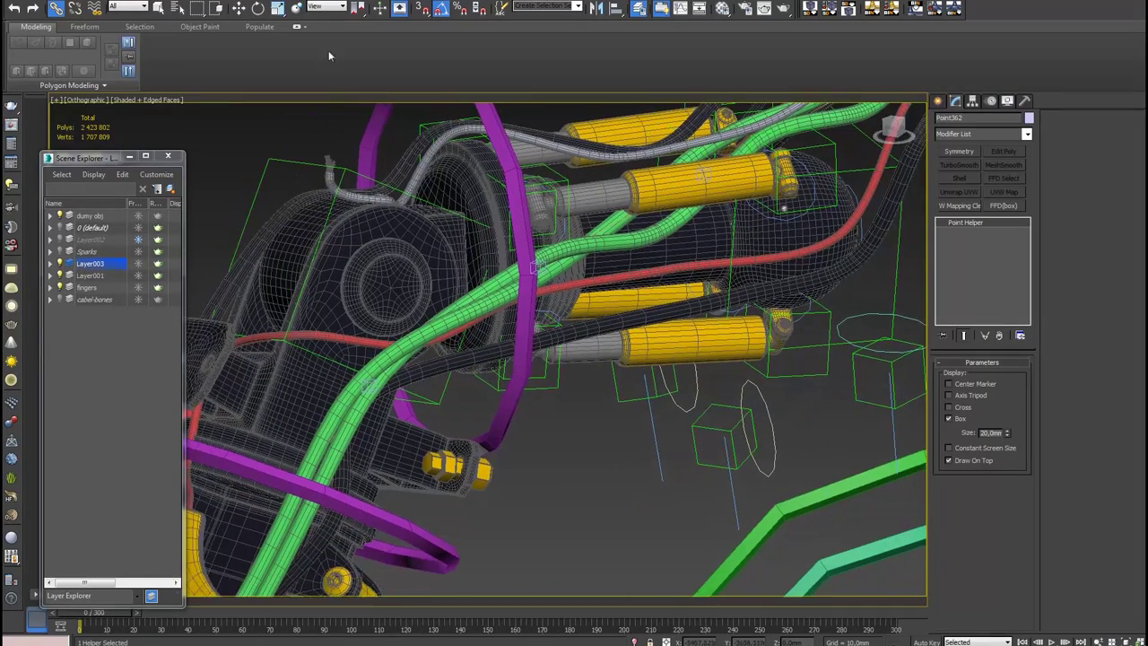
Rotate the magenta circle Circle010 40° in Local coordinates to test the cables
{"action": "left_click", "coordinate": [240, 9]}
{"action": "mouse_move", "coordinate": [448, 198]}
{"action": "middle_mouse_down", "text": "alt"}
{"action": "mouse_move", "coordinate": [603, 212]}
{"action": "mouse_move", "coordinate": [553, 247]}
{"action": "mouse_move", "coordinate": [546, 278]}
{"action": "middle_mouse_up", "text": "alt"}
{"action": "left_click", "coordinate": [553, 246]}
{"action": "key", "text": "e"}
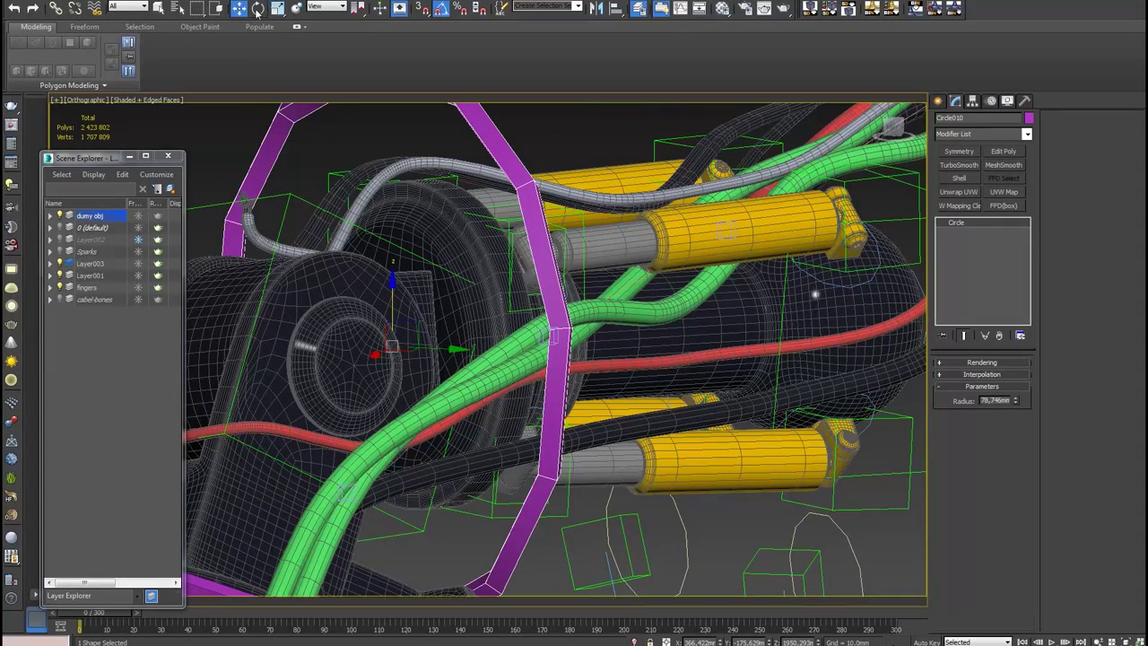
{"action": "mouse_move", "coordinate": [424, 329]}
{"action": "left_mouse_down"}
{"action": "mouse_move", "coordinate": [419, 306]}
{"action": "mouse_move", "coordinate": [419, 381]}
{"action": "left_mouse_up"}
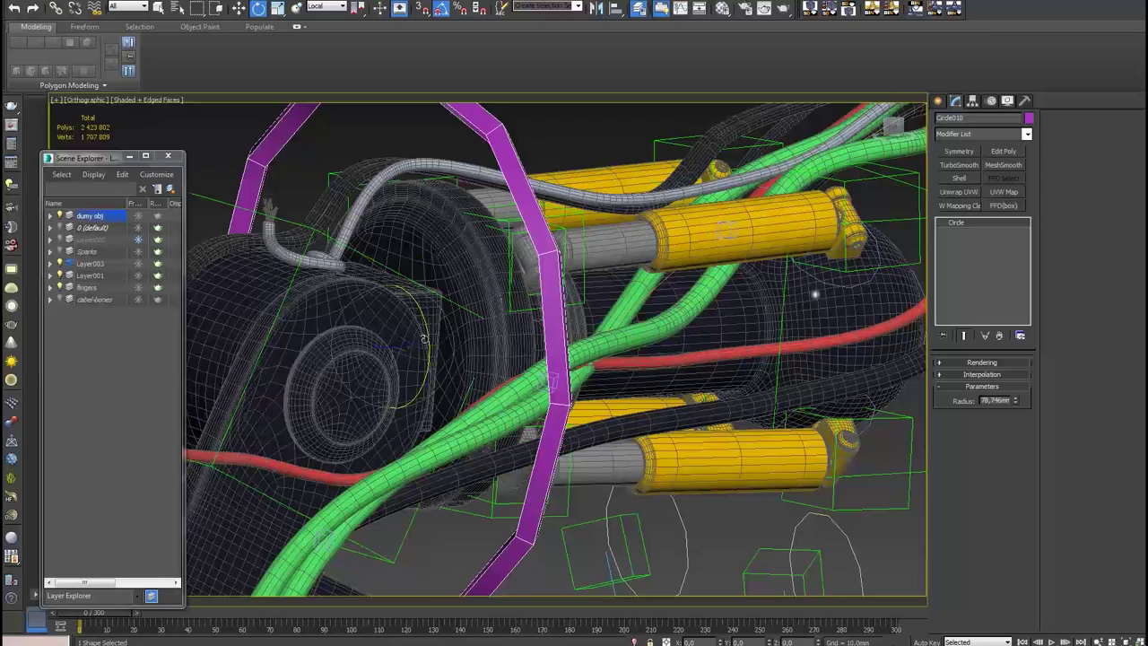
{"action": "middle_click_drag", "start_coordinate": [419, 381], "coordinate": [416, 383]}
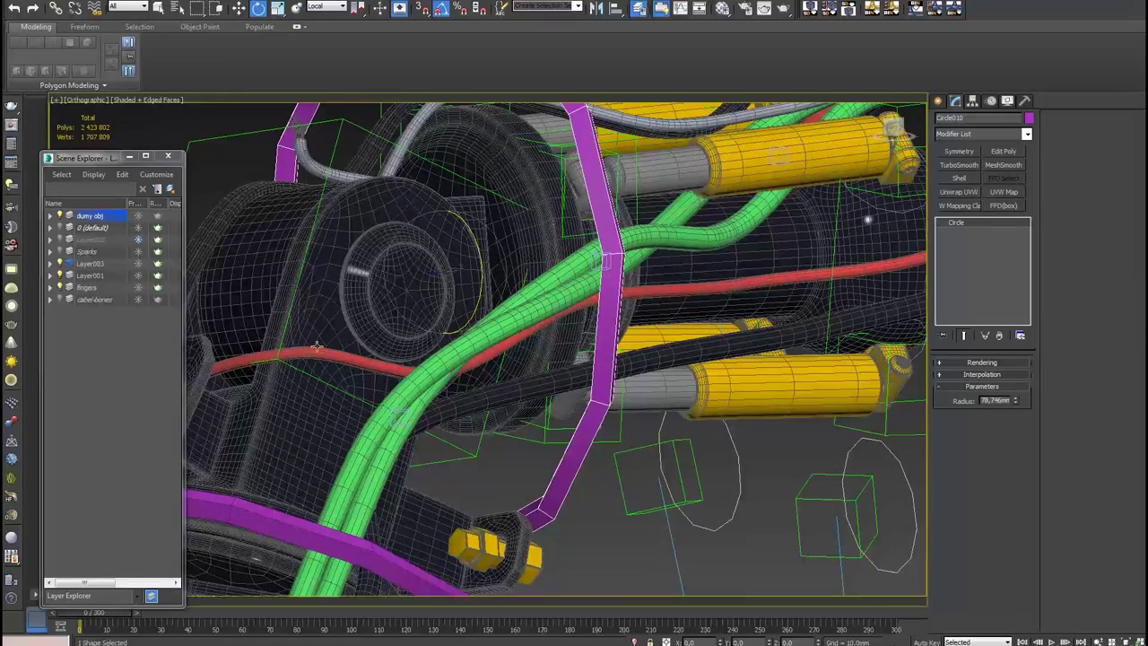
Rotate Dummy009 on Y to check the linked cables follow
{"action": "left_click", "coordinate": [286, 326]}
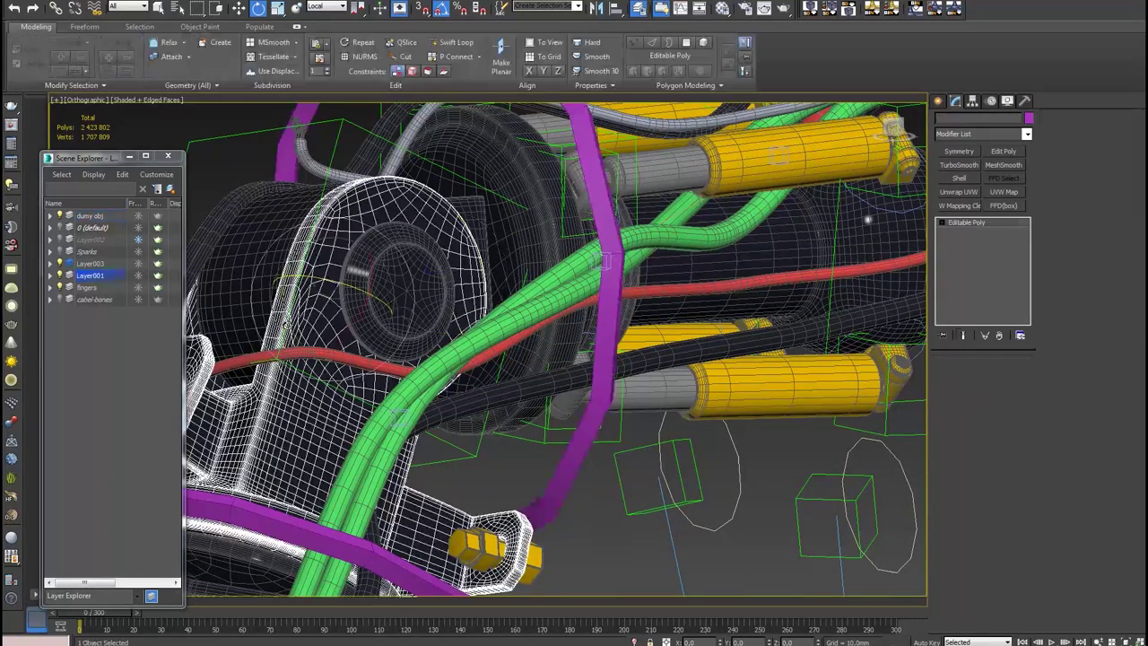
{"action": "left_click", "coordinate": [333, 141]}
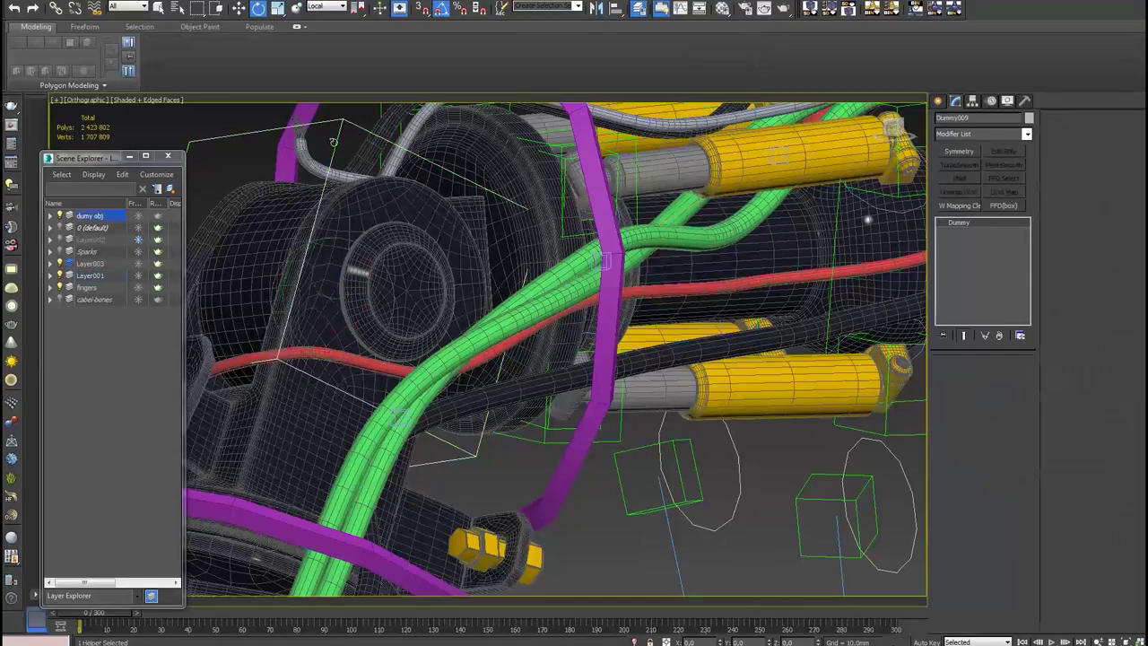
{"action": "mouse_move", "coordinate": [284, 295]}
{"action": "left_mouse_down"}
{"action": "mouse_move", "coordinate": [301, 301]}
{"action": "mouse_move", "coordinate": [304, 290]}
{"action": "left_mouse_up"}
{"action": "left_click_drag", "start_coordinate": [354, 320], "coordinate": [414, 285]}
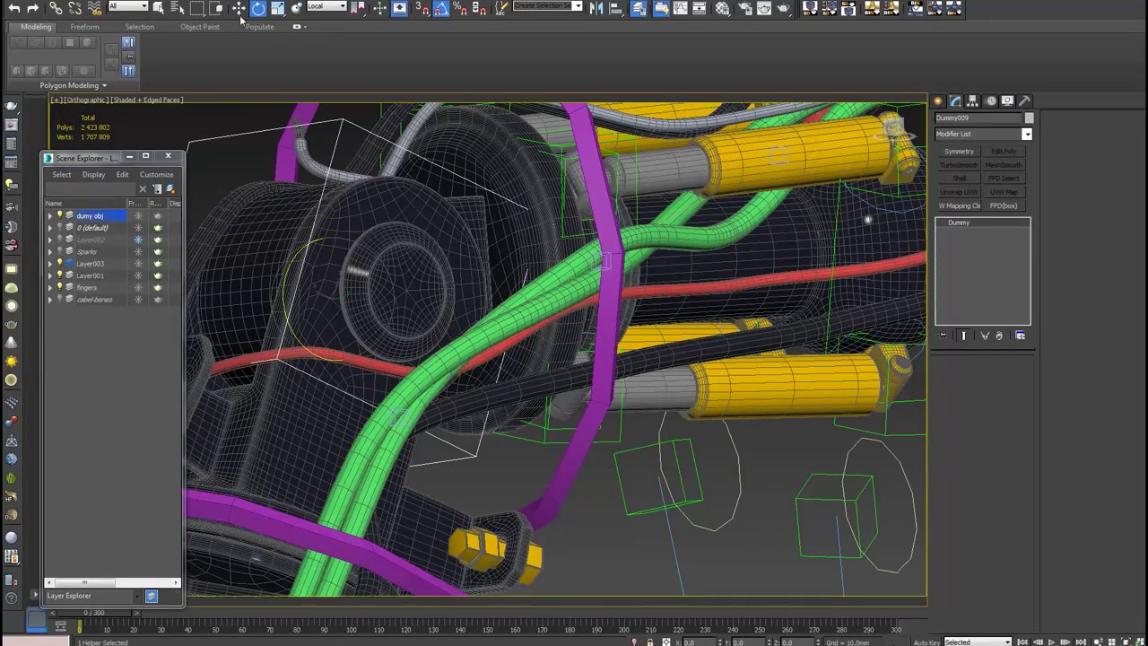